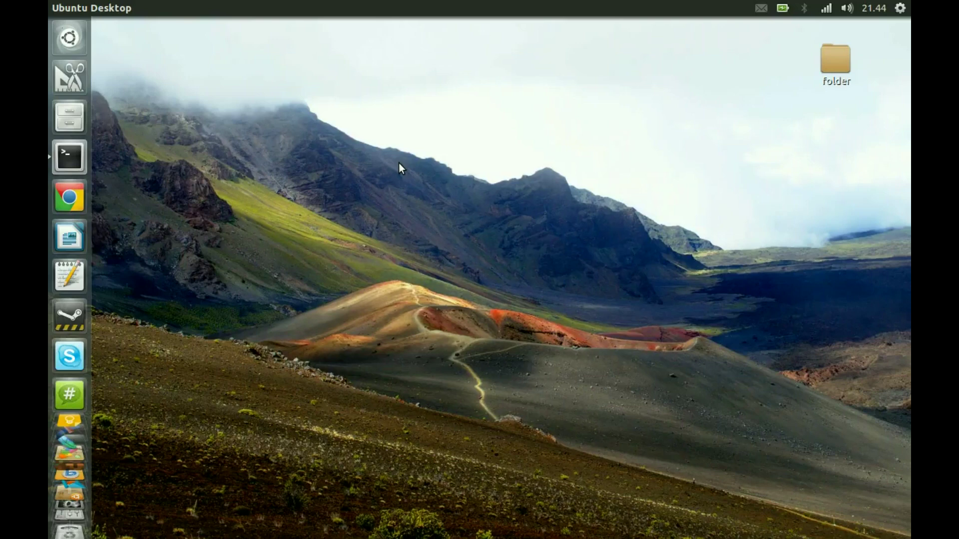
# Search the installed applications for kingsoft, launch Kingsoft Writer and dismiss its System Checking report
pyautogui.press('super')
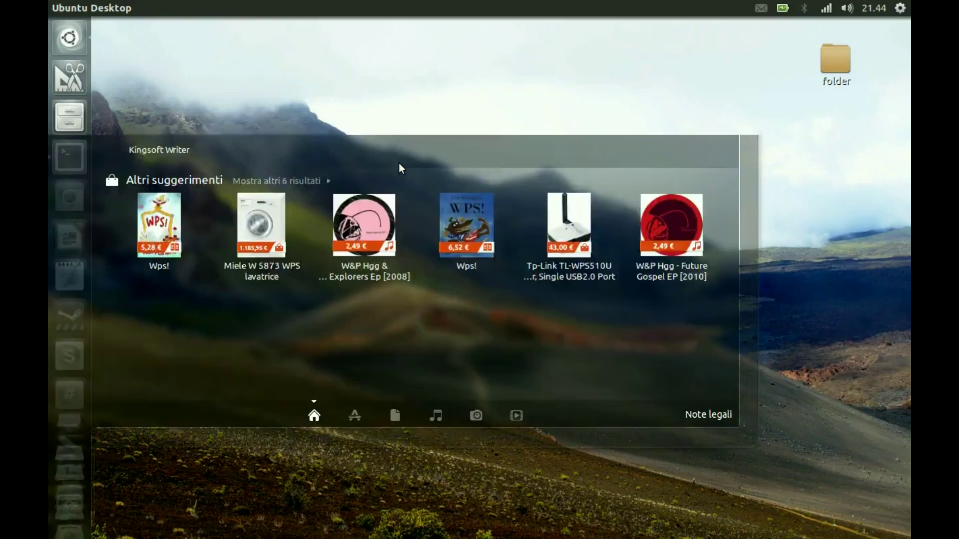
pyautogui.write('kingsoft')
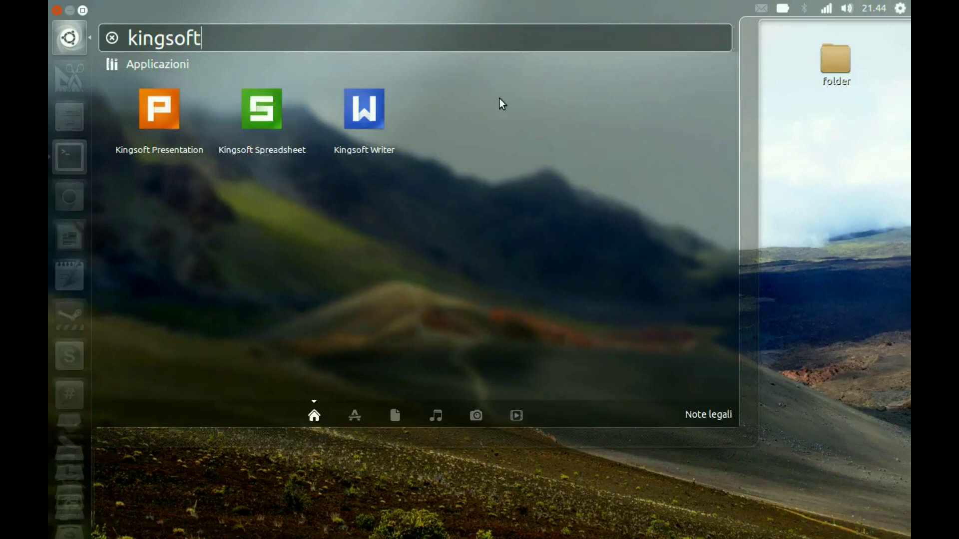
pyautogui.click(365, 111)
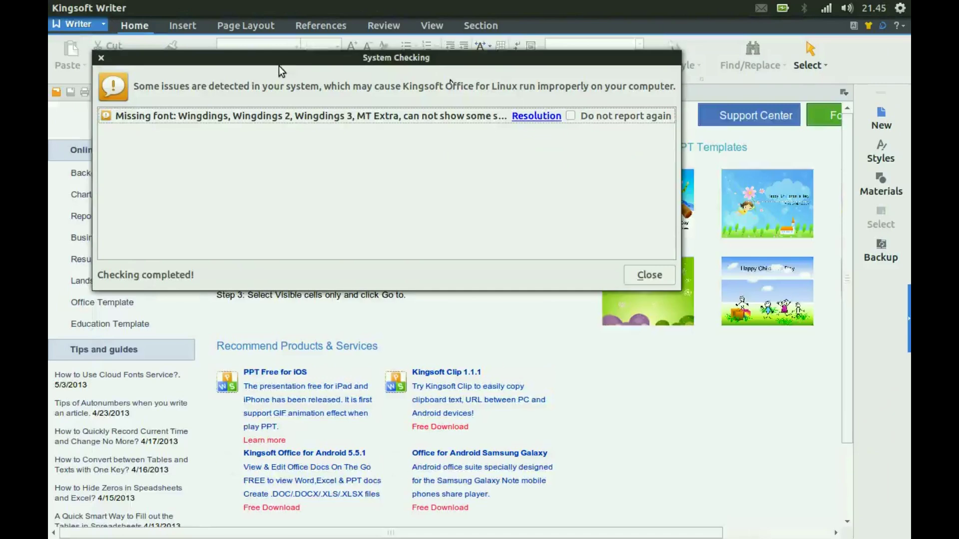
pyautogui.click(649, 276)
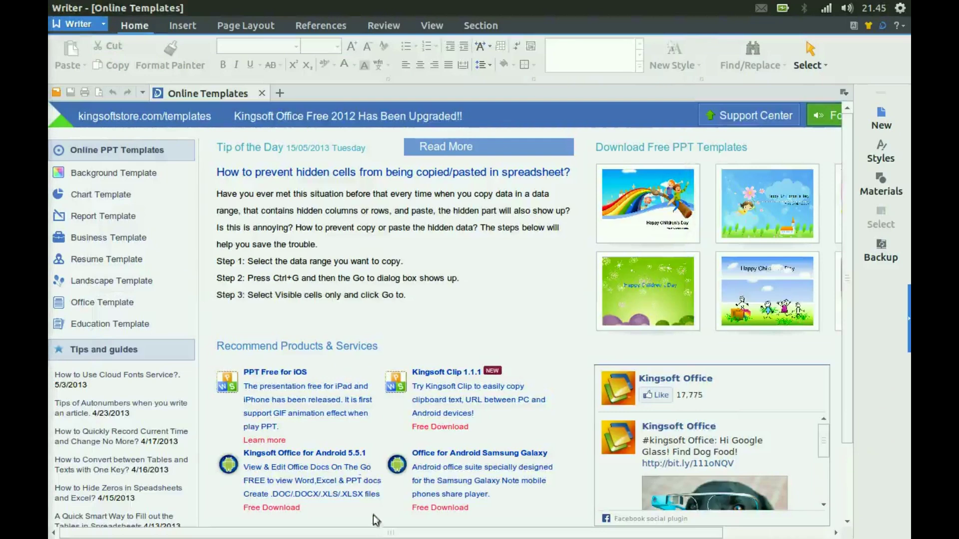
# Create a new blank document and close the Online Templates page
pyautogui.moveTo(377, 535)
pyautogui.mouseDown()
pyautogui.moveTo(546, 534)
pyautogui.moveTo(384, 519)
pyautogui.mouseUp()
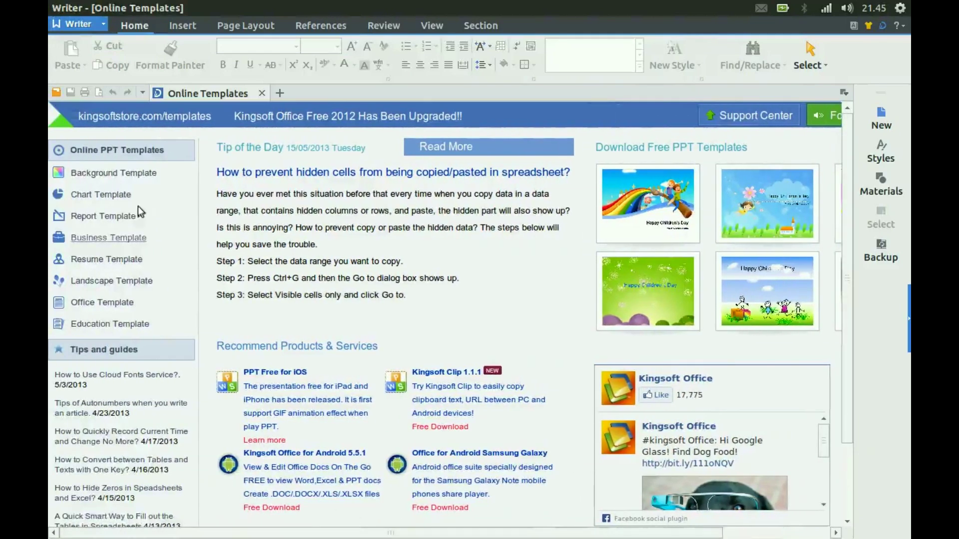
pyautogui.scroll(-2, 205, 140)
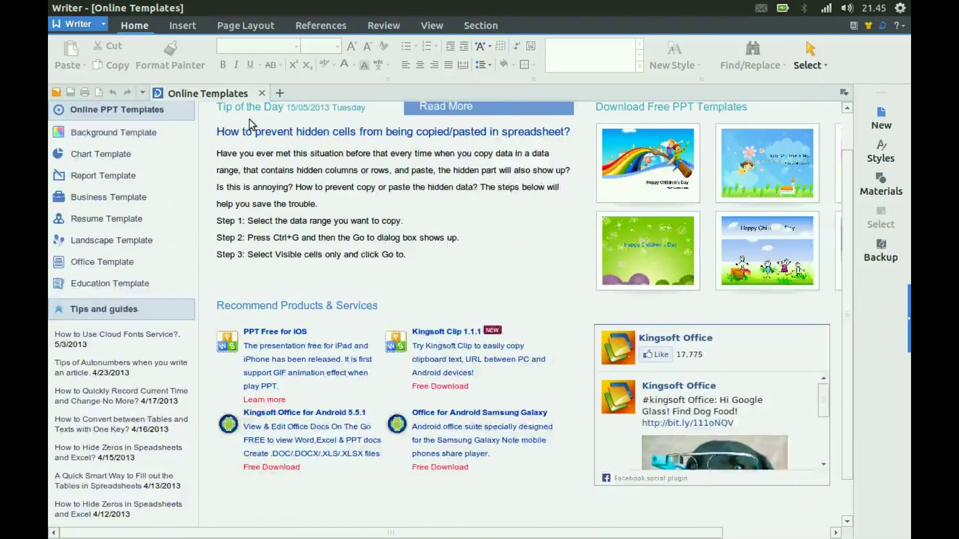
pyautogui.scroll(2, 250, 119)
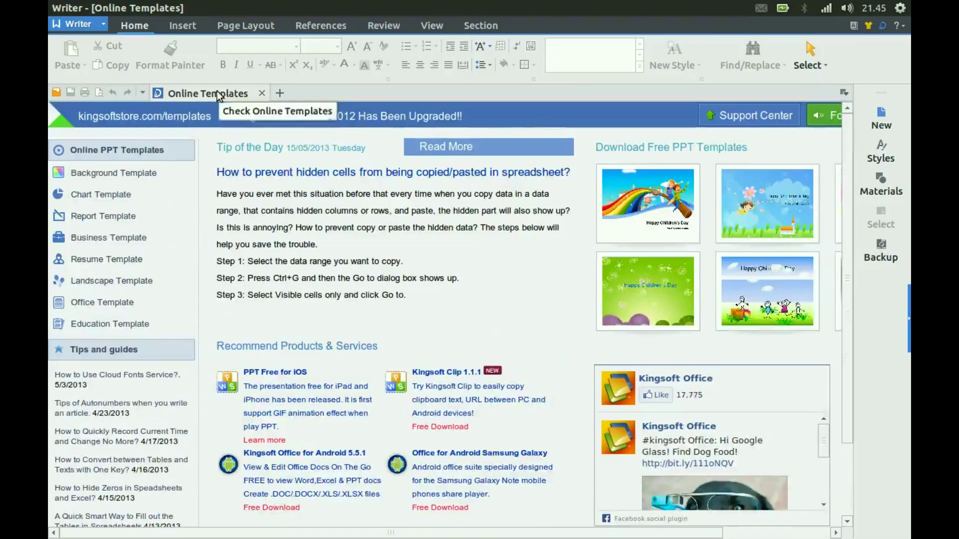
pyautogui.click(280, 93)
pyautogui.click(261, 93)
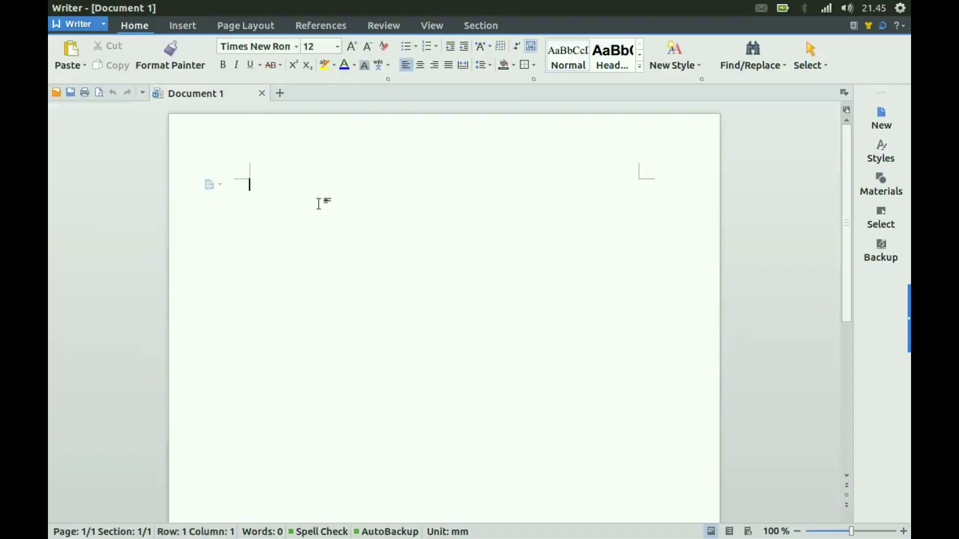
# Enter "Hello world." as the first line of the blank document and start a new line
pyautogui.rightClick(349, 188)
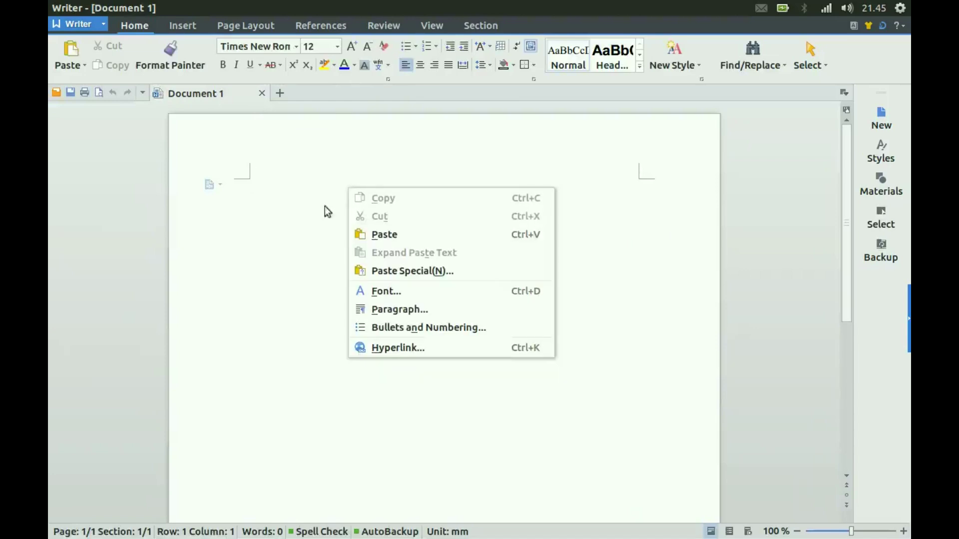
pyautogui.click(298, 213)
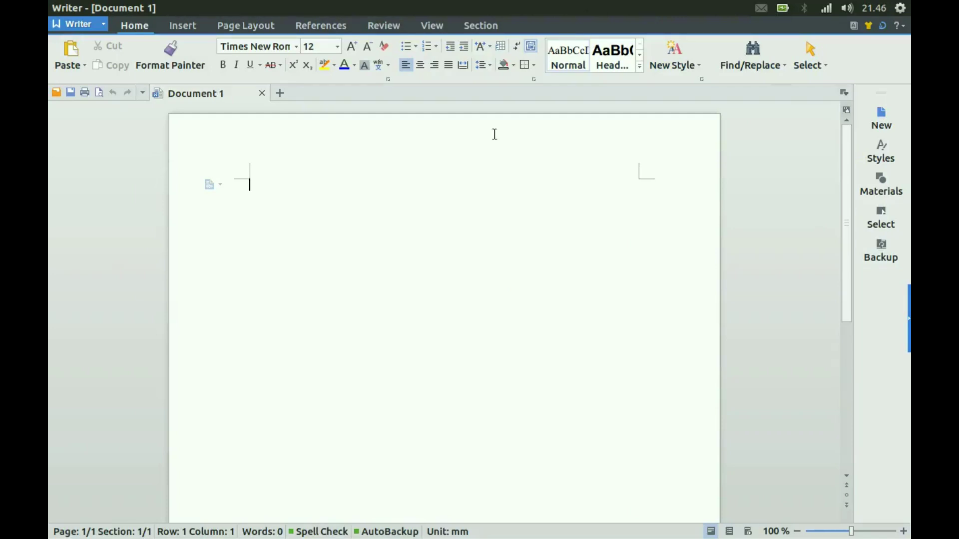
pyautogui.write('Hello w')
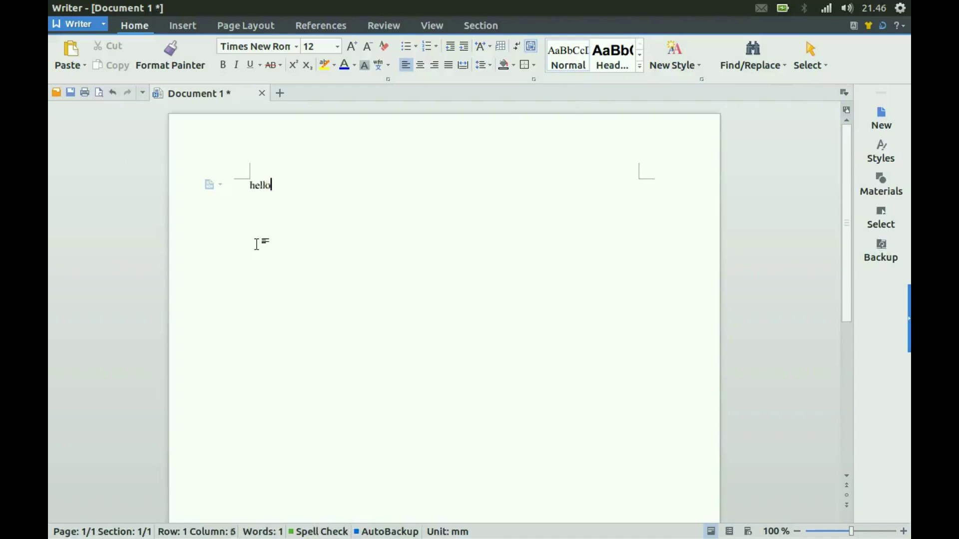
pyautogui.write('or')
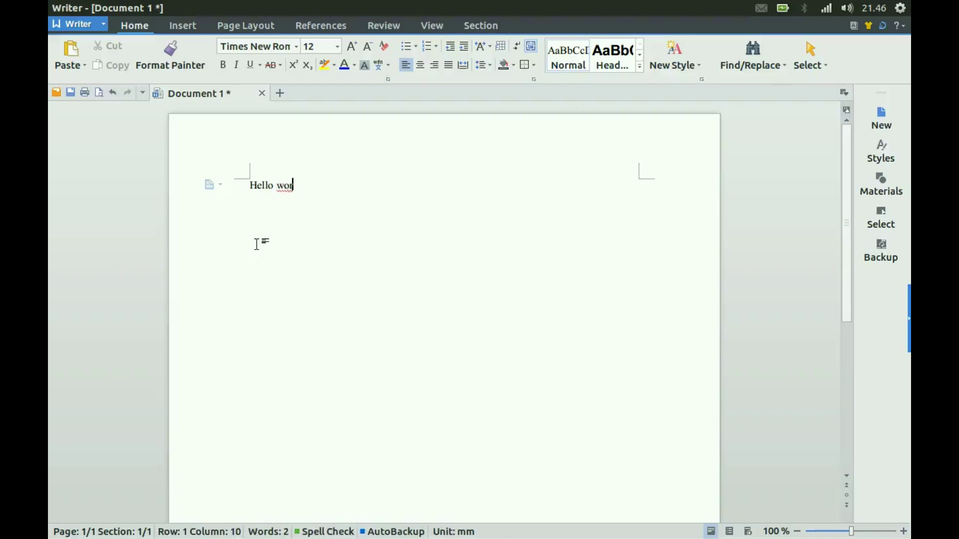
pyautogui.write('ld.')
pyautogui.click(275, 186)
pyautogui.press('End')
pyautogui.press('Return')
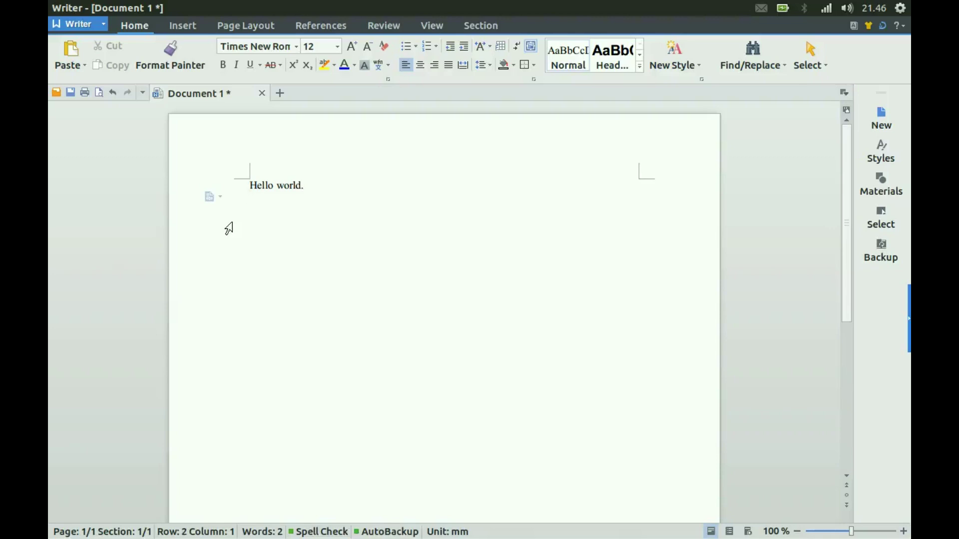
# Add "How are you doing?" as the second line, followed by a new line
pyautogui.write('How a')
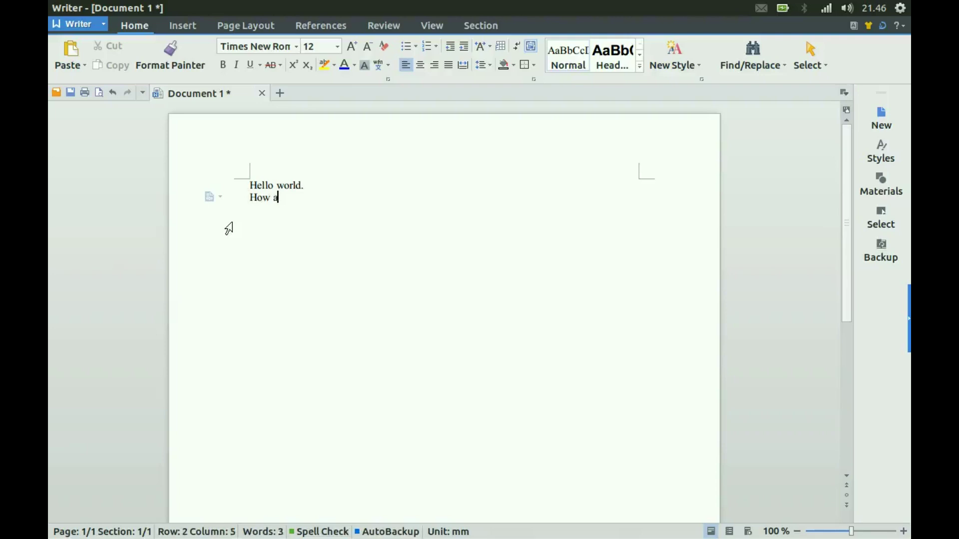
pyautogui.write('re yo')
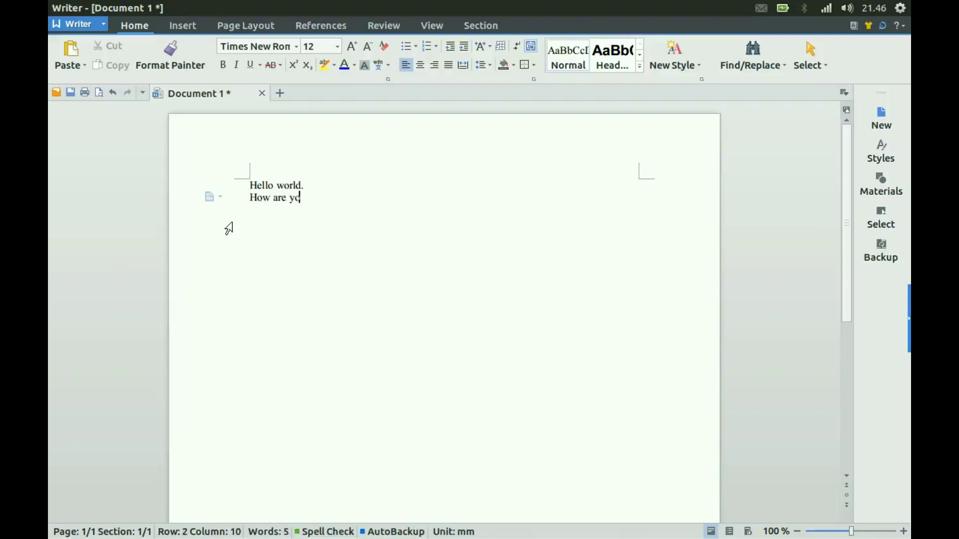
pyautogui.write('u doing?')
pyautogui.press('Return')
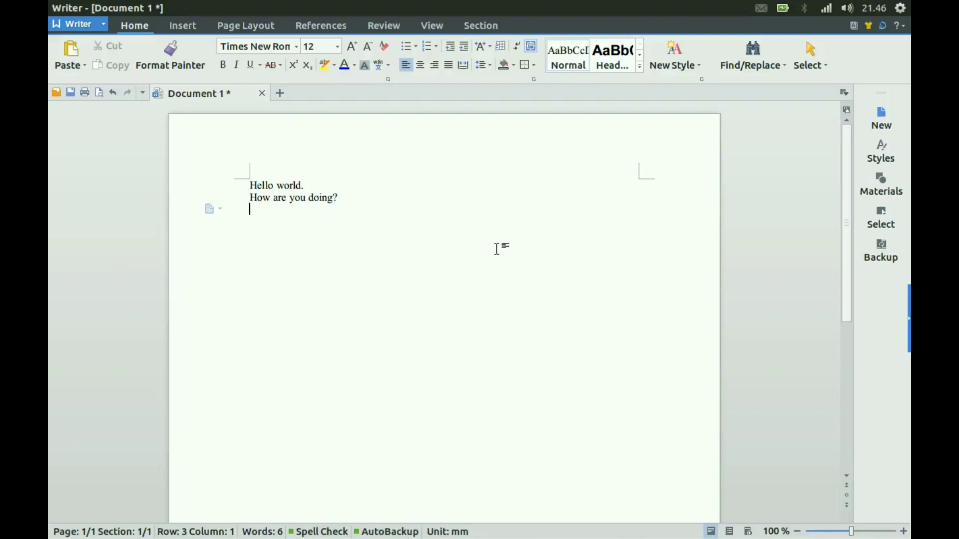
# Write "What's teh weather like?" on the third line and correct "teh" to the suggested spelling "the"
pyautogui.write("What's th")
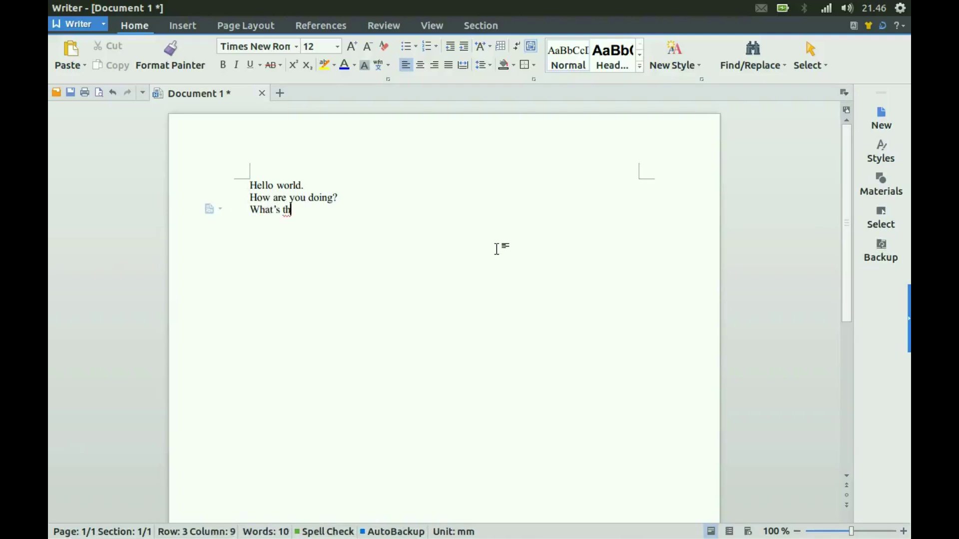
pyautogui.write('h weath')
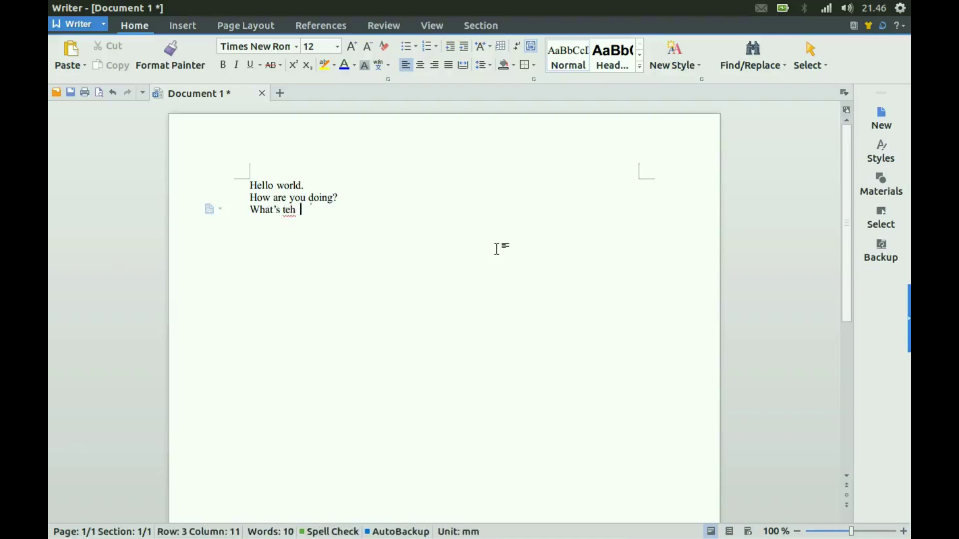
pyautogui.write('er like?')
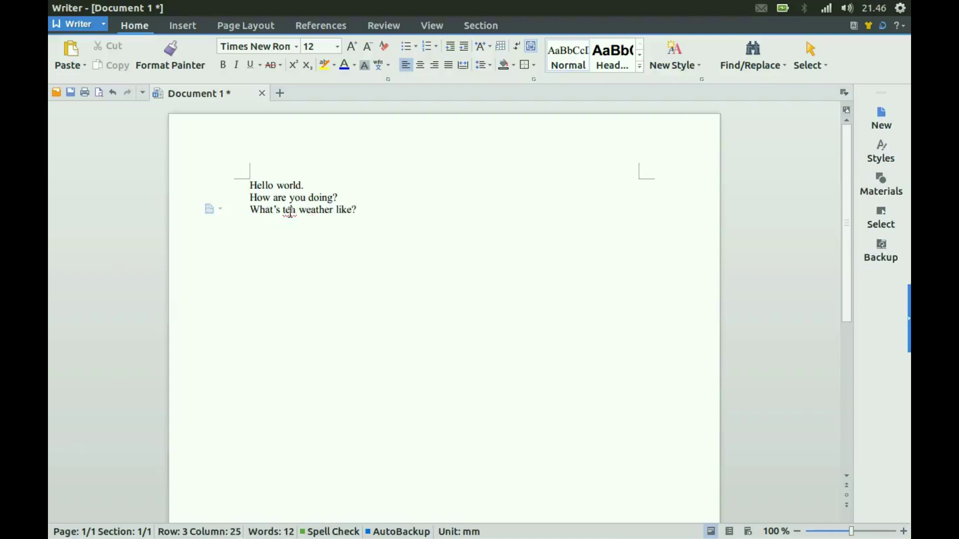
pyautogui.rightClick(288, 212)
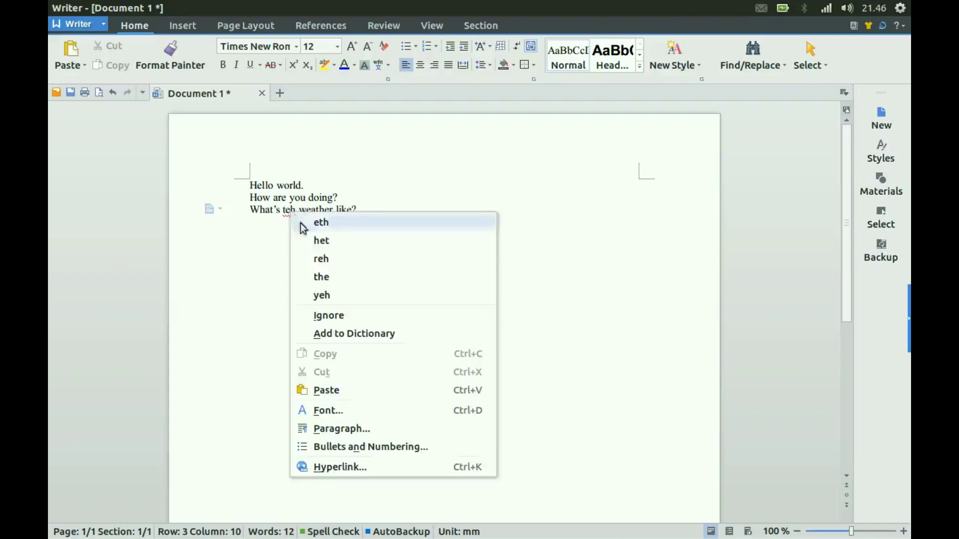
pyautogui.click(322, 278)
pyautogui.rightClick(291, 212)
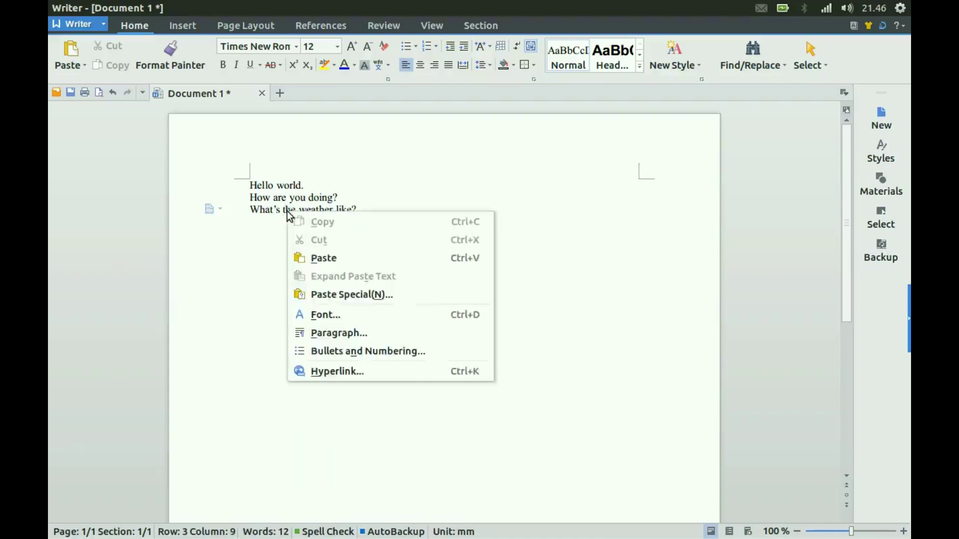
pyautogui.click(428, 244)
# Add the misspelled word "teh" after the weather question to view its spelling suggestions, and delete the word again
pyautogui.write('th')
pyautogui.press('BackSpace')
pyautogui.write('eh')
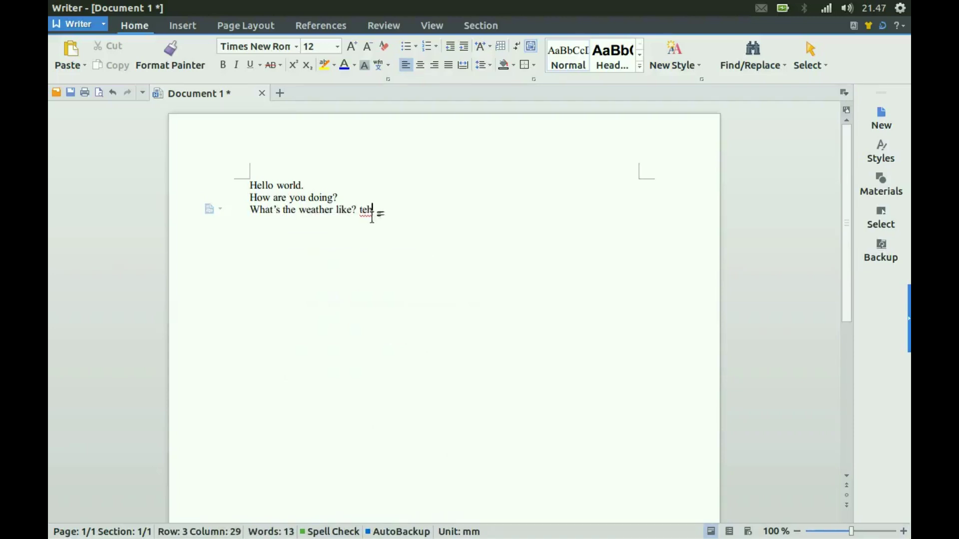
pyautogui.rightClick(371, 210)
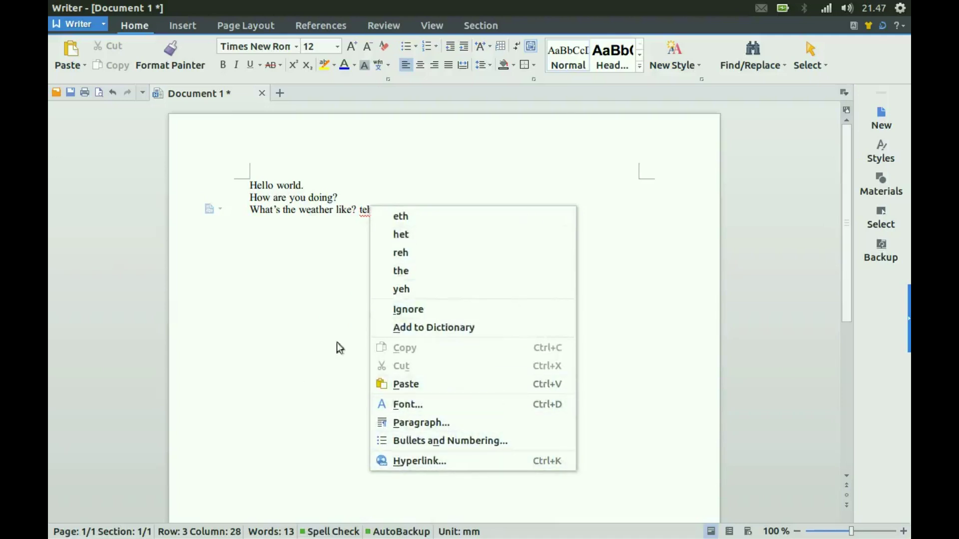
pyautogui.click(354, 301)
pyautogui.click(376, 214)
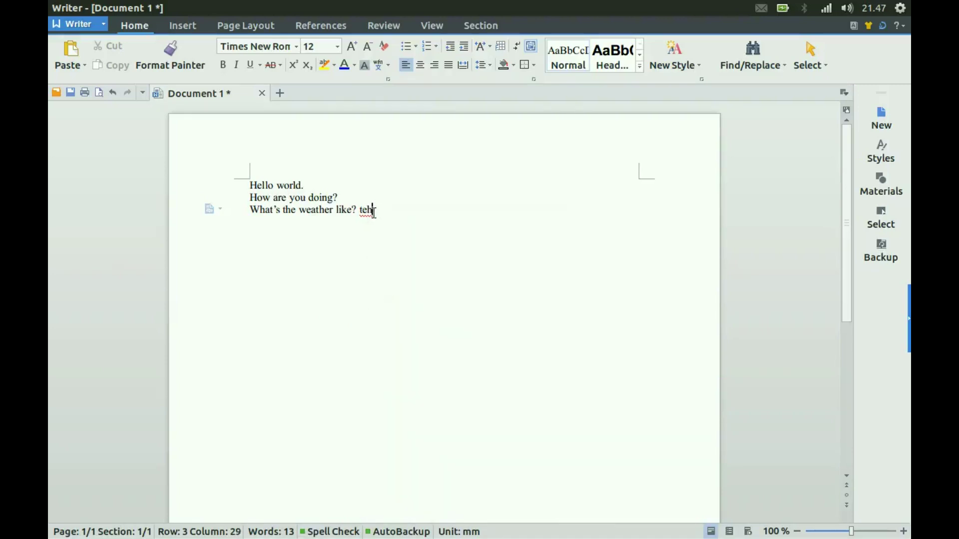
pyautogui.press('BackSpace')
pyautogui.press('BackSpace')
pyautogui.press('BackSpace')
pyautogui.press('BackSpace')
# Open LibreOffice Writer and tile its window side by side with the Kingsoft Writer window
pyautogui.moveTo(50, 120)
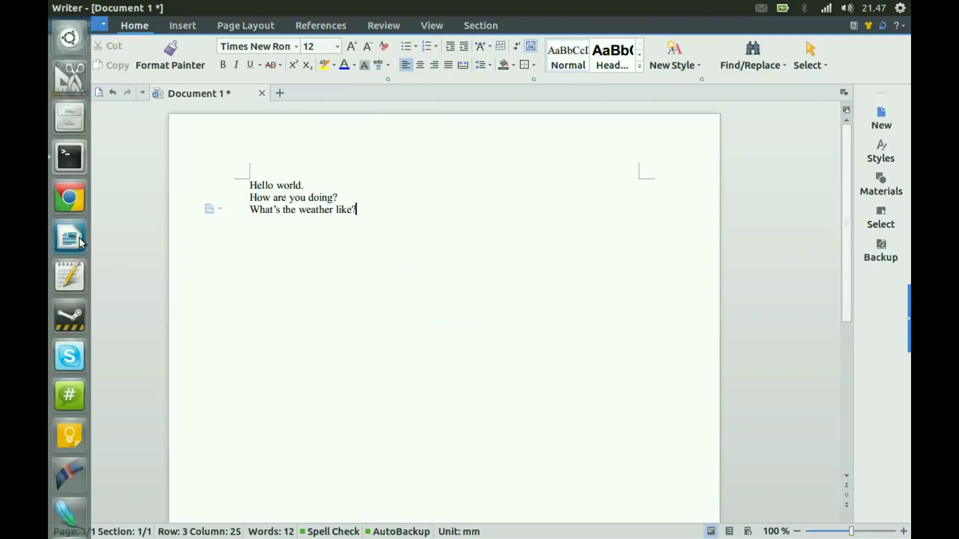
pyautogui.click(82, 245)
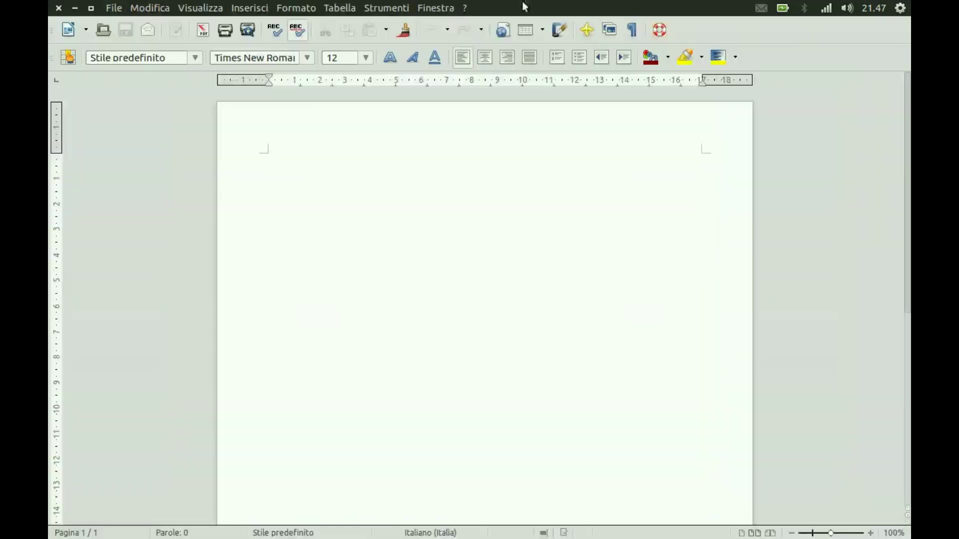
pyautogui.moveTo(256, 42); pyautogui.dragTo(956, 30)
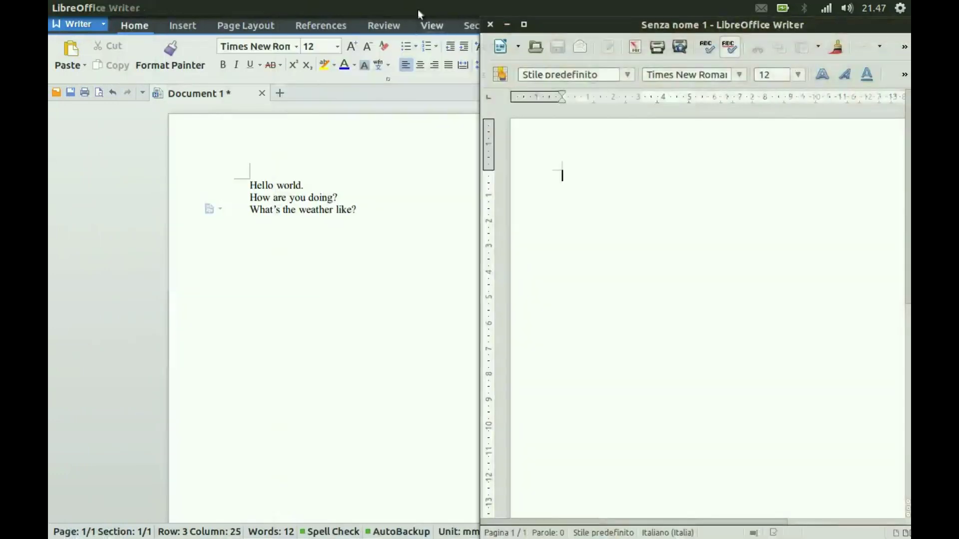
pyautogui.click(412, 255)
pyautogui.moveTo(400, 8); pyautogui.dragTo(47, 68)
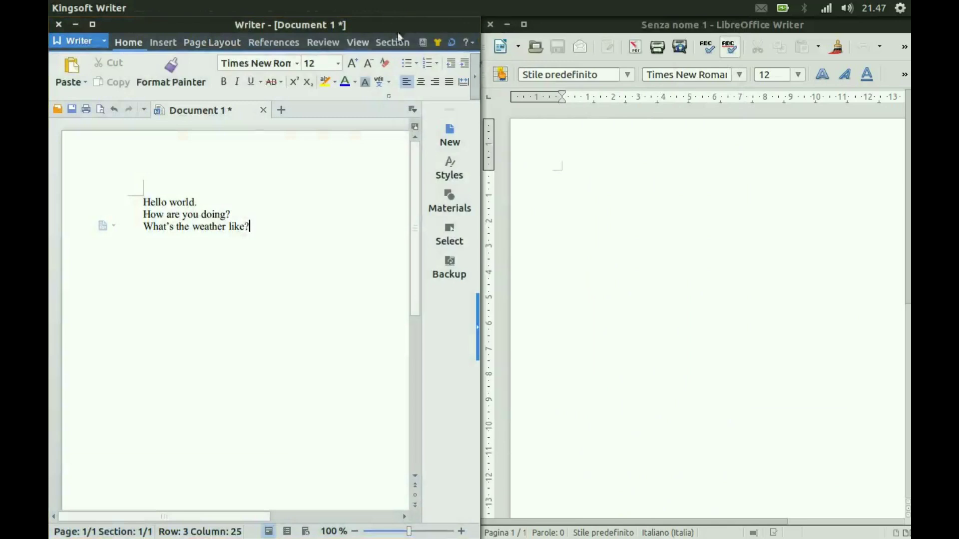
# Compare the context menus of both word processors, Kingsoft's new-document options and LibreOffice's paragraph style list
pyautogui.rightClick(259, 283)
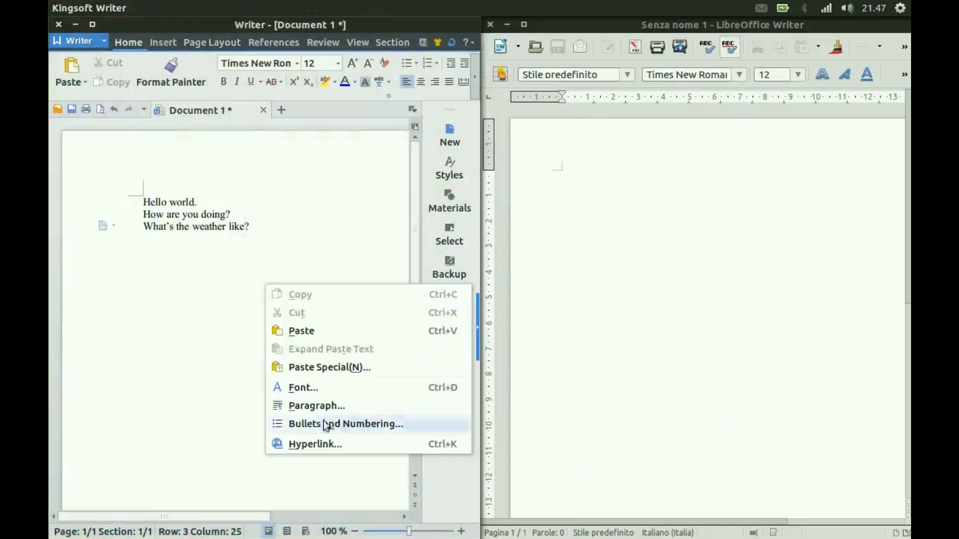
pyautogui.rightClick(624, 193)
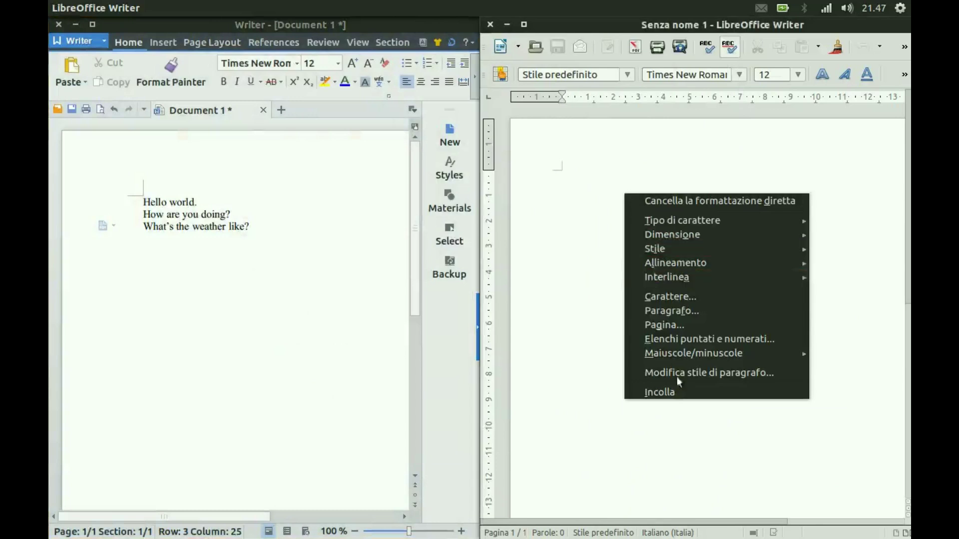
pyautogui.click(566, 215)
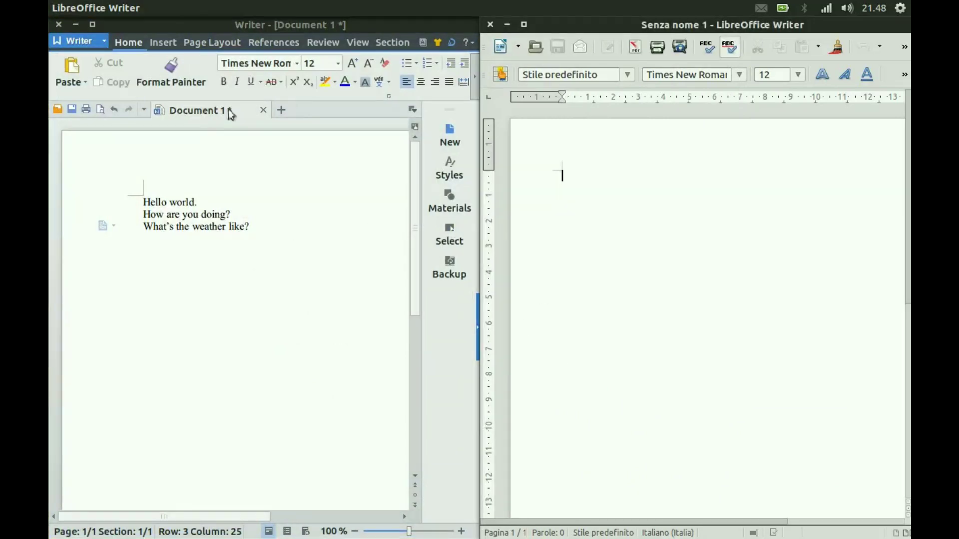
pyautogui.click(292, 106)
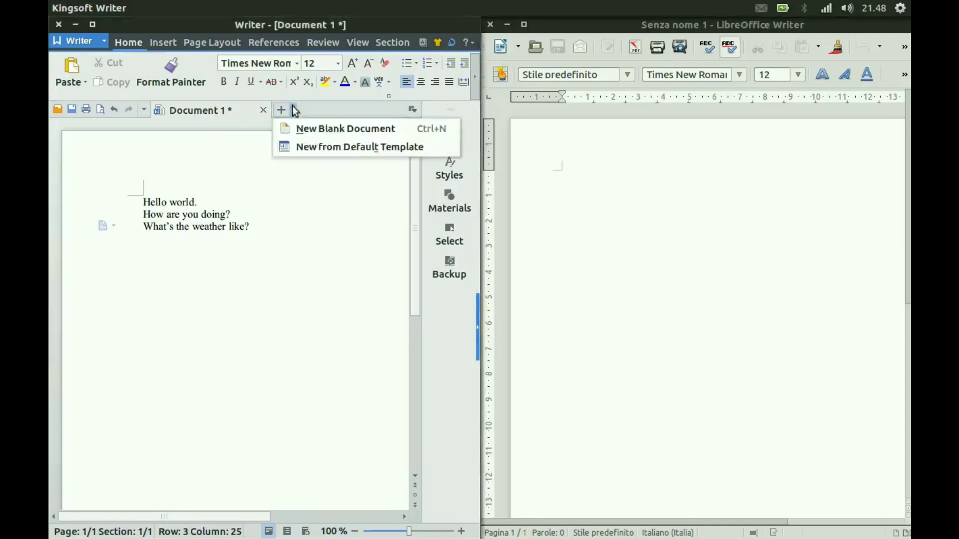
pyautogui.click(627, 76)
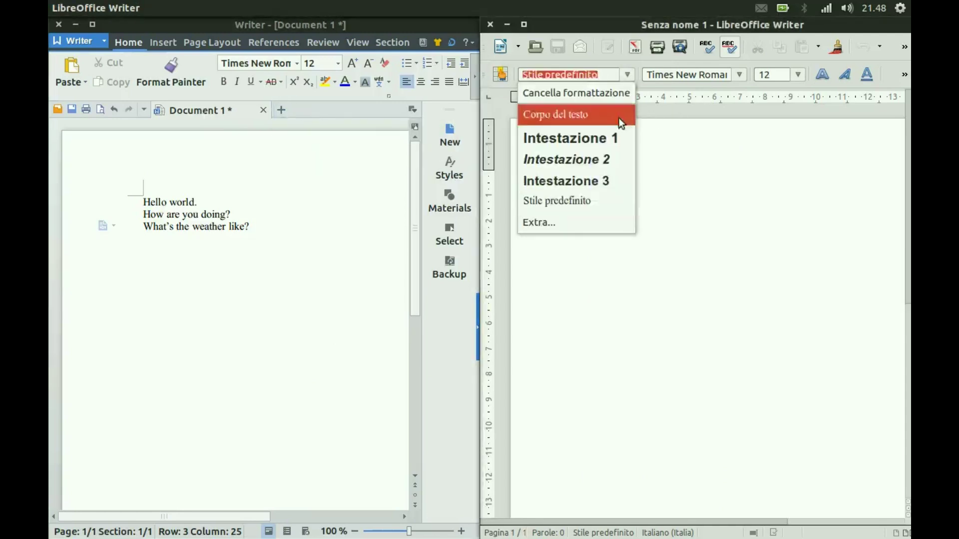
pyautogui.click(619, 56)
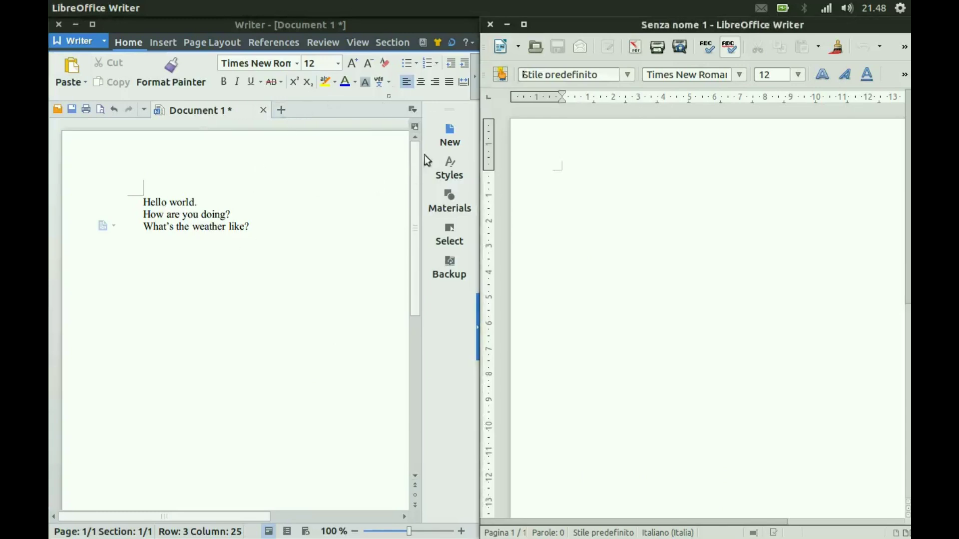
# Close the LibreOffice Writer window
pyautogui.click(489, 26)
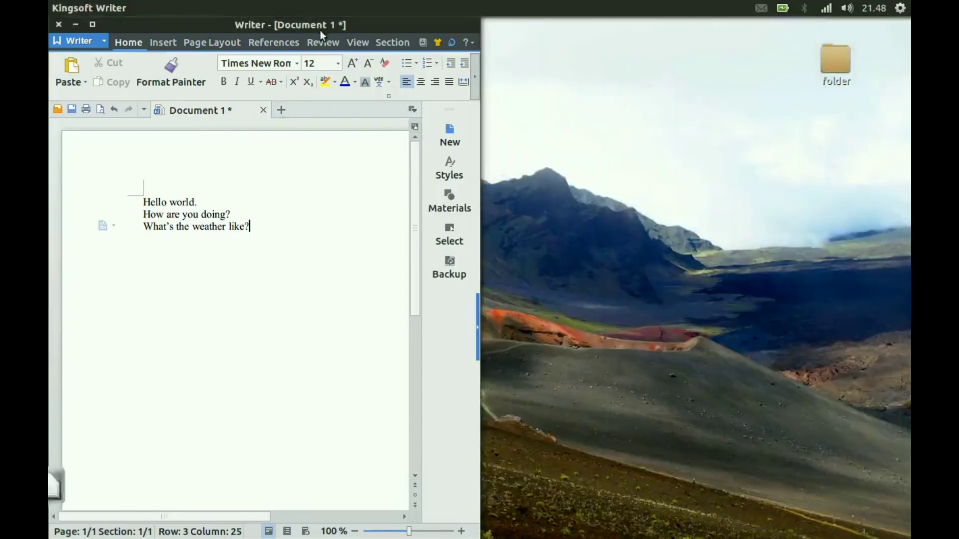
# Maximize the Kingsoft Writer window and select all of the document's text
pyautogui.doubleClick(184, 25)
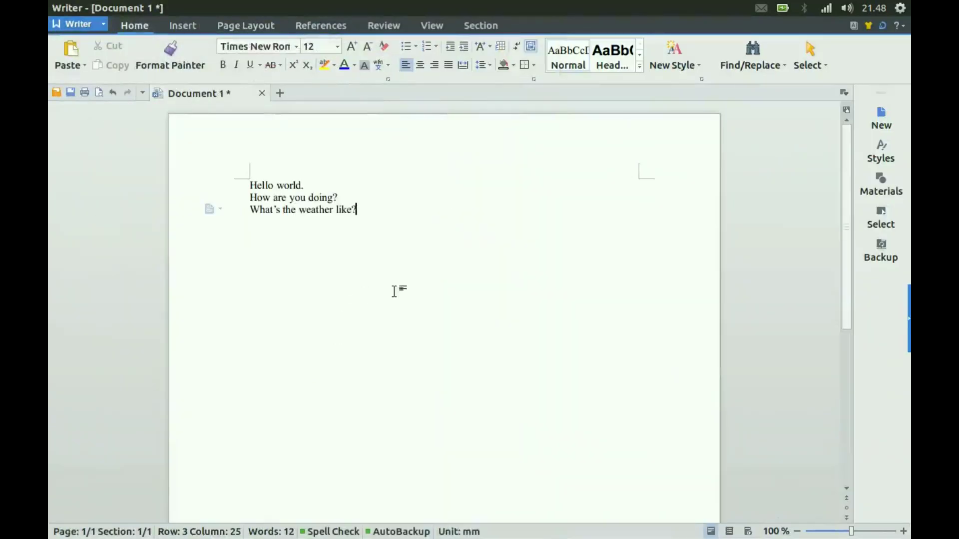
pyautogui.click(339, 342)
pyautogui.press('End')
pyautogui.hotkey('ctrl', 'a')
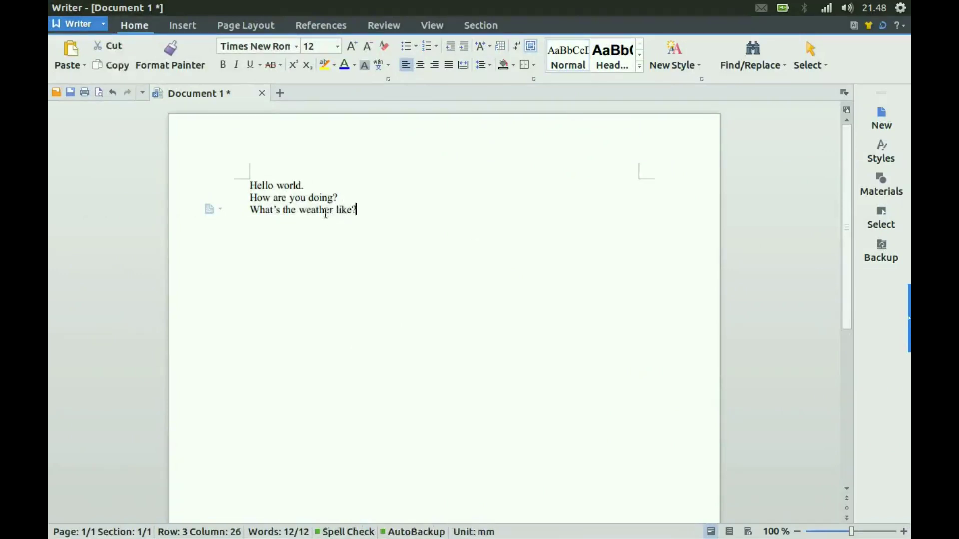
# In the third line, make "weather" bold, "like" italic and "What's" underlined
pyautogui.doubleClick(332, 216)
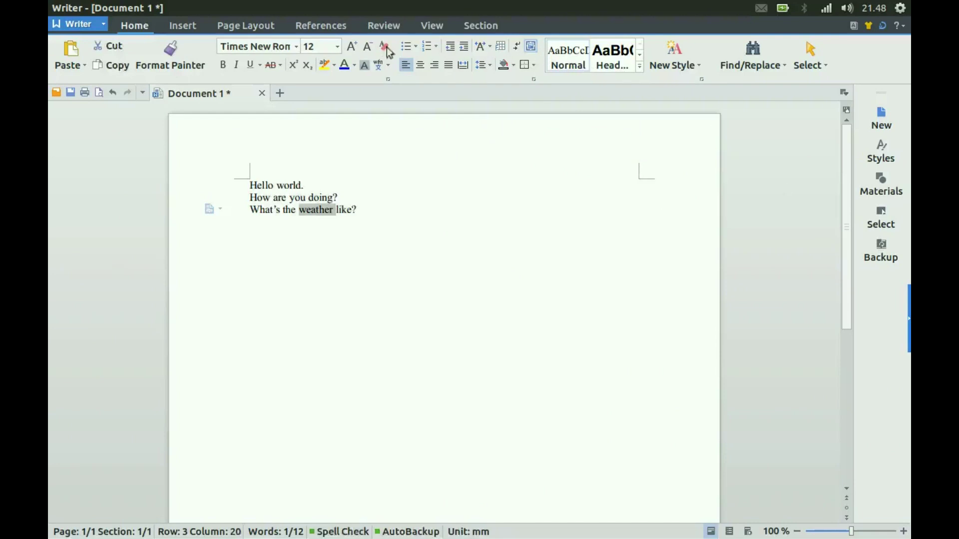
pyautogui.click(224, 65)
pyautogui.click(356, 222)
pyautogui.doubleClick(347, 210)
pyautogui.click(237, 65)
pyautogui.doubleClick(267, 210)
pyautogui.click(251, 65)
pyautogui.click(310, 260)
pyautogui.doubleClick(270, 210)
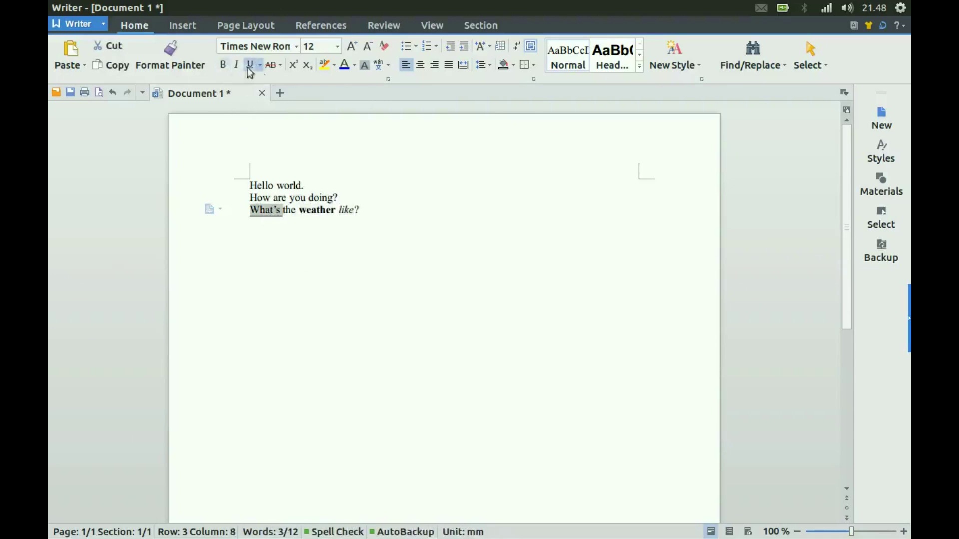
pyautogui.doubleClick(298, 189)
pyautogui.click(340, 277)
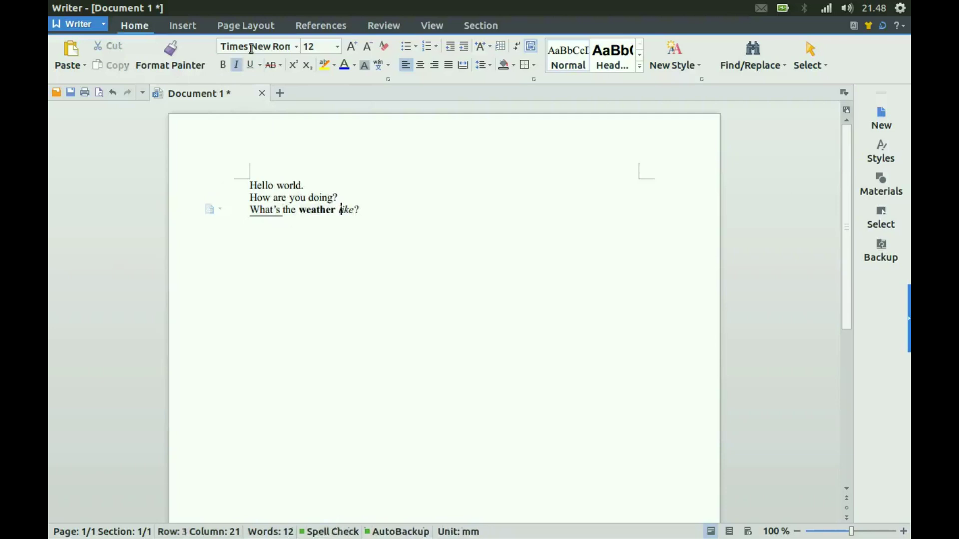
# Apply strikethrough to the word "you" and extend it to the whole line "How are you doing?"
pyautogui.doubleClick(295, 198)
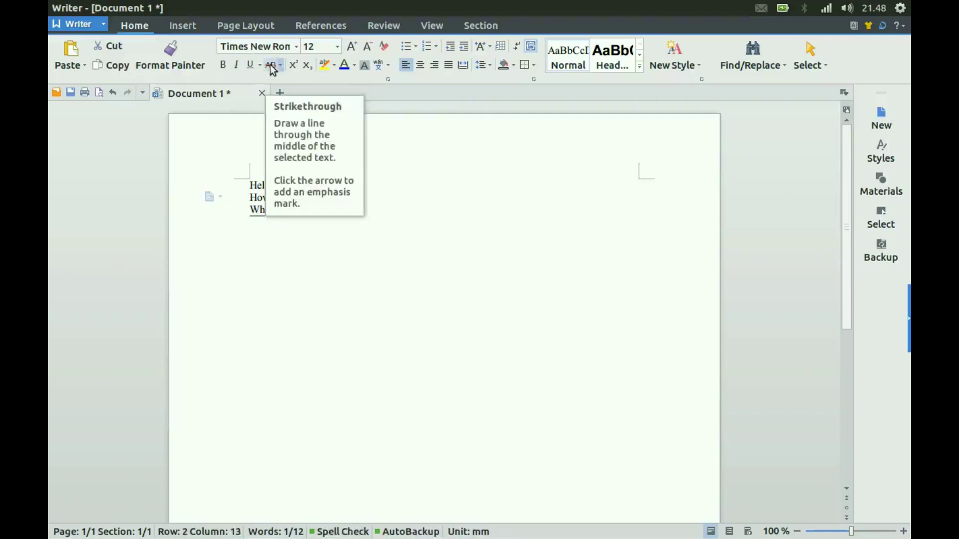
pyautogui.click(272, 66)
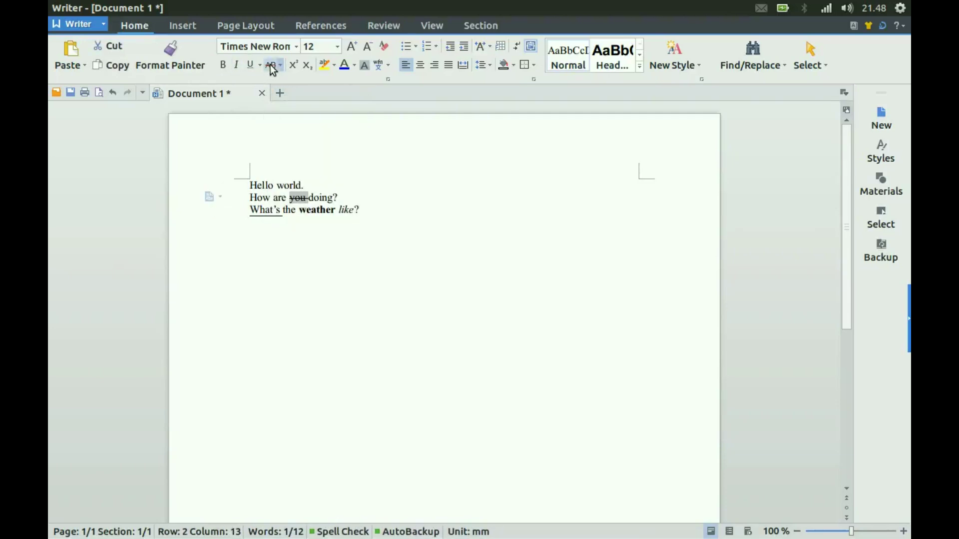
pyautogui.click(313, 199)
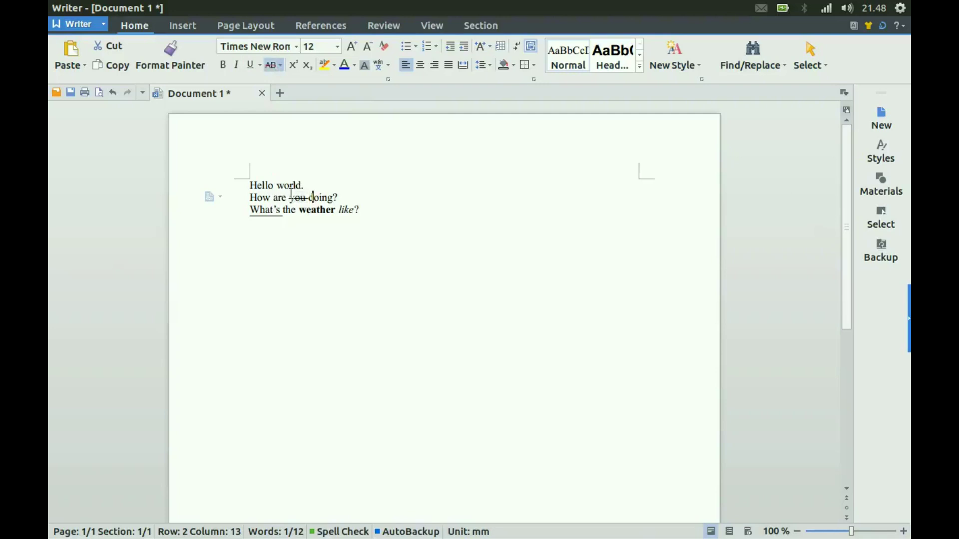
pyautogui.tripleClick(291, 197)
pyautogui.click(273, 65)
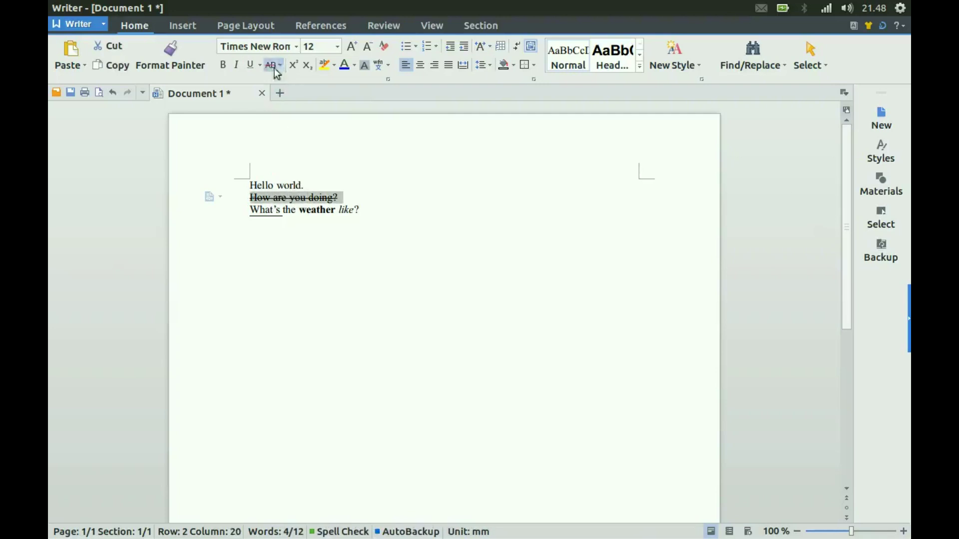
# Delete all the text in the document
pyautogui.hotkey('ctrl', 'a')
pyautogui.press('Delete')
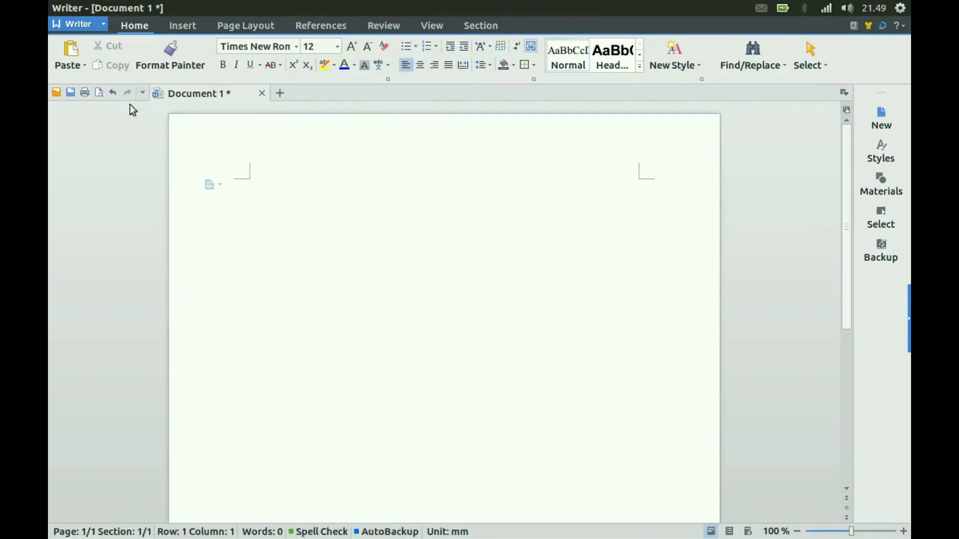
# Look over the main Writer commands, open the program options and examine the View and Edit settings
pyautogui.click(75, 25)
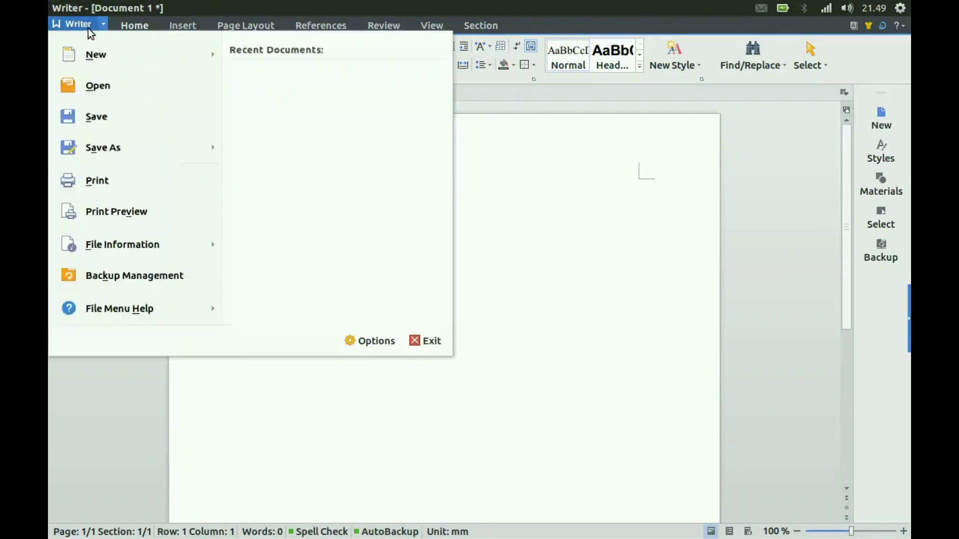
pyautogui.moveTo(98, 49)
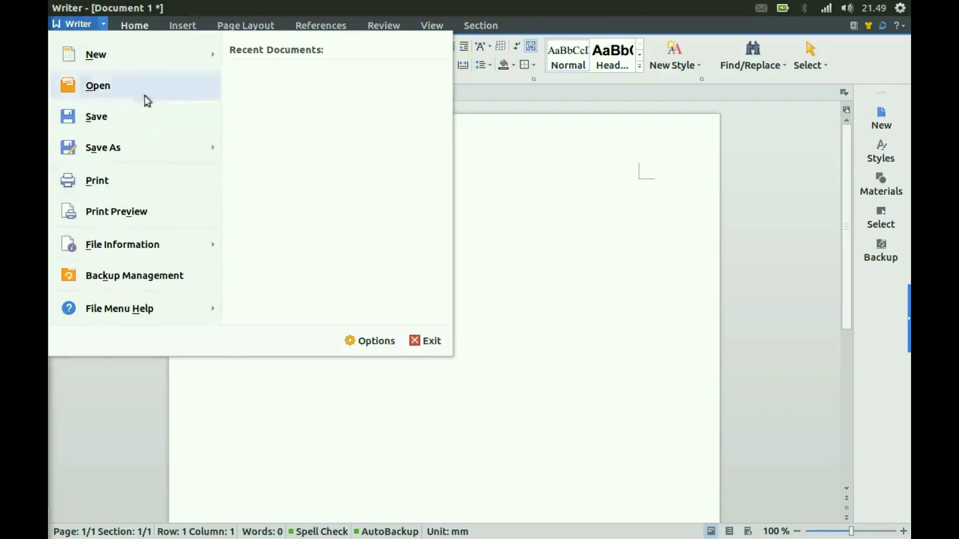
pyautogui.click(381, 345)
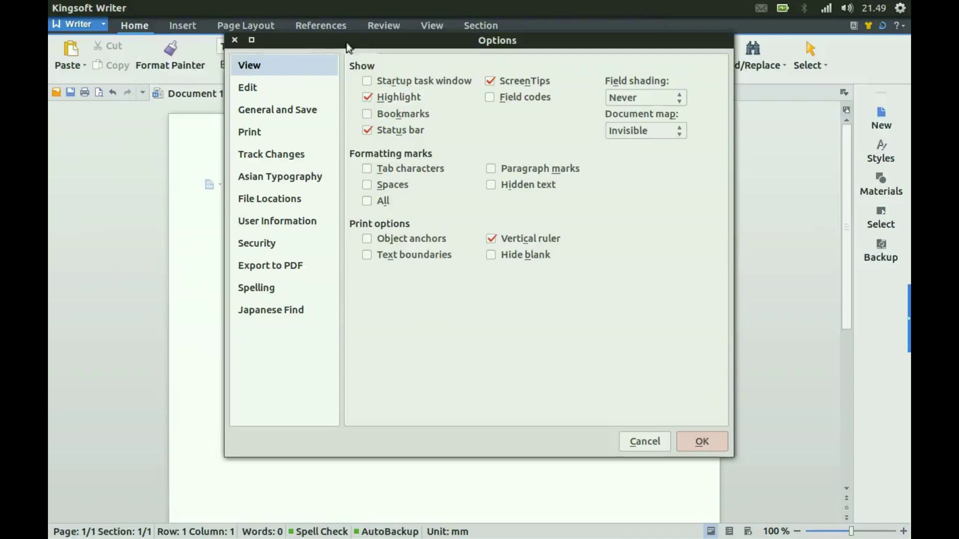
pyautogui.moveTo(356, 43); pyautogui.dragTo(360, 87)
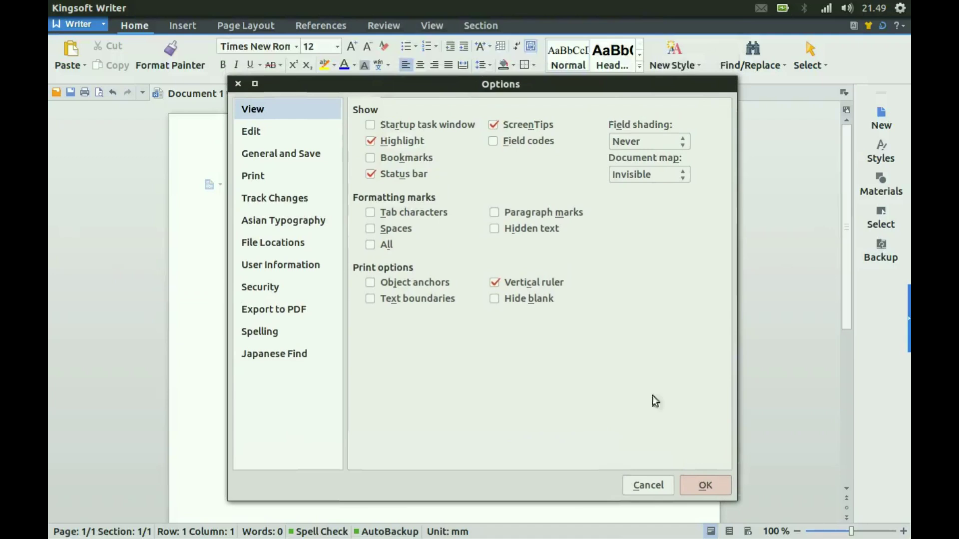
pyautogui.click(292, 130)
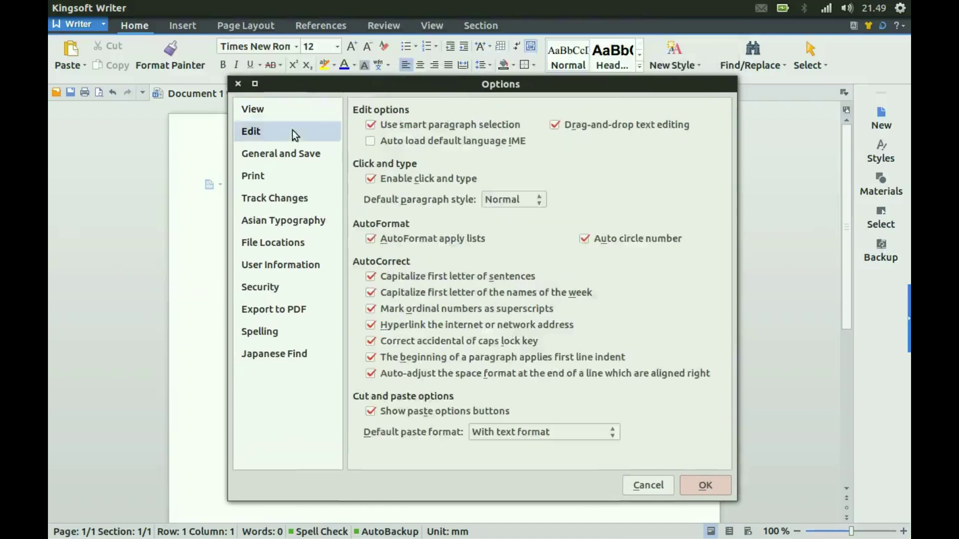
pyautogui.click(306, 115)
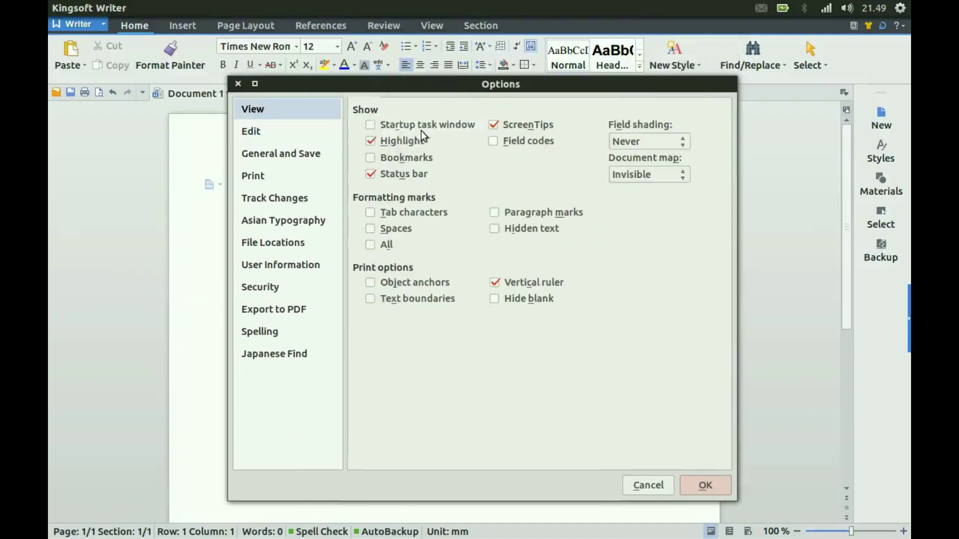
pyautogui.moveTo(414, 84); pyautogui.dragTo(388, 73)
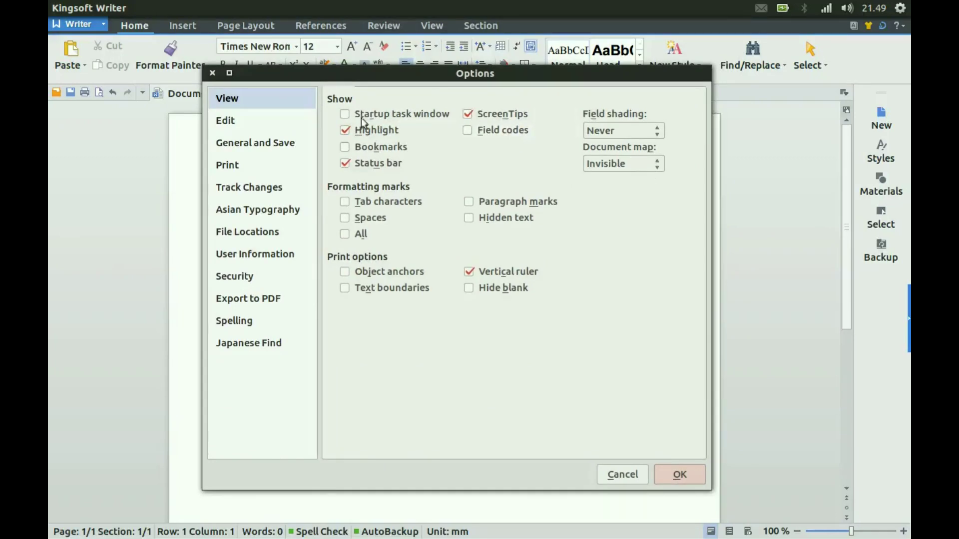
# Review the Edit, General and Save, and View settings, and close the options without changing anything
pyautogui.click(304, 122)
pyautogui.click(303, 147)
pyautogui.click(301, 105)
pyautogui.click(272, 127)
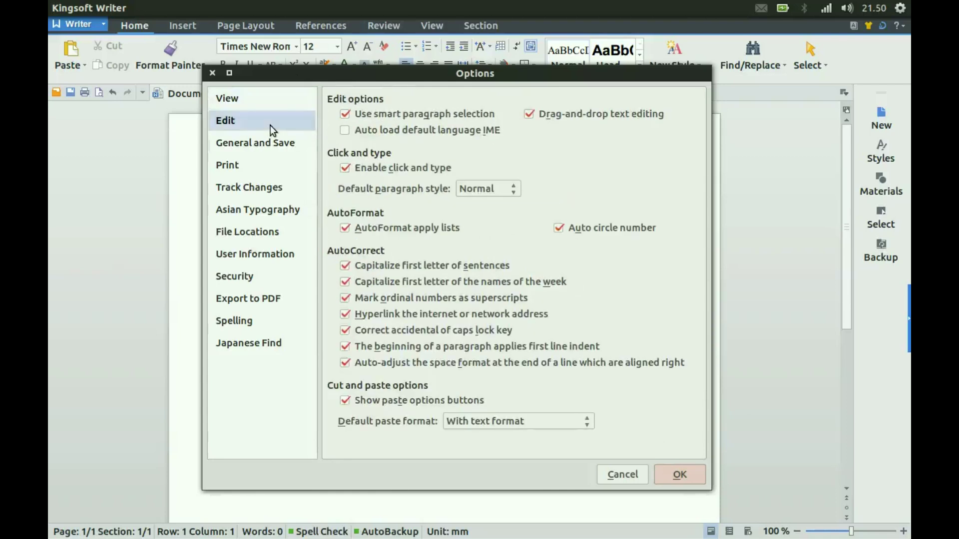
pyautogui.click(240, 144)
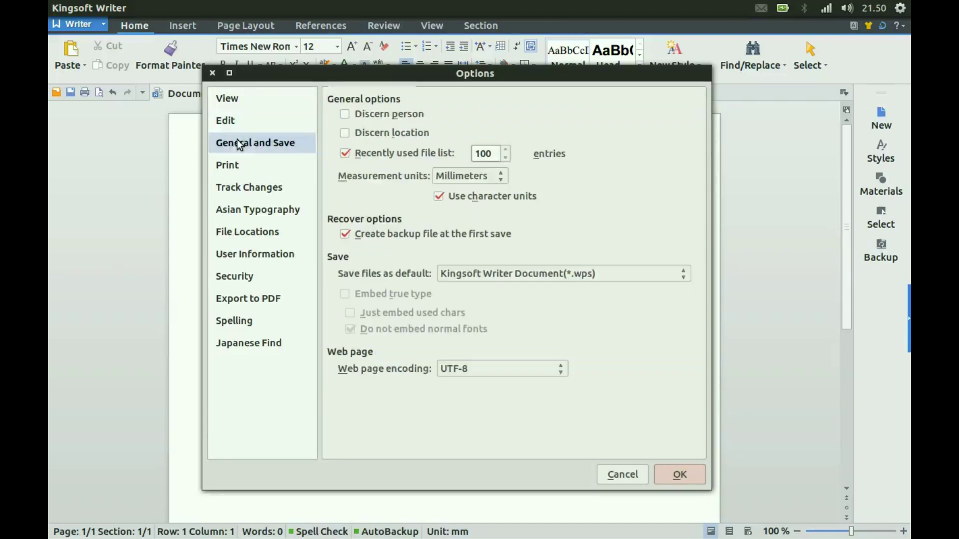
pyautogui.click(283, 103)
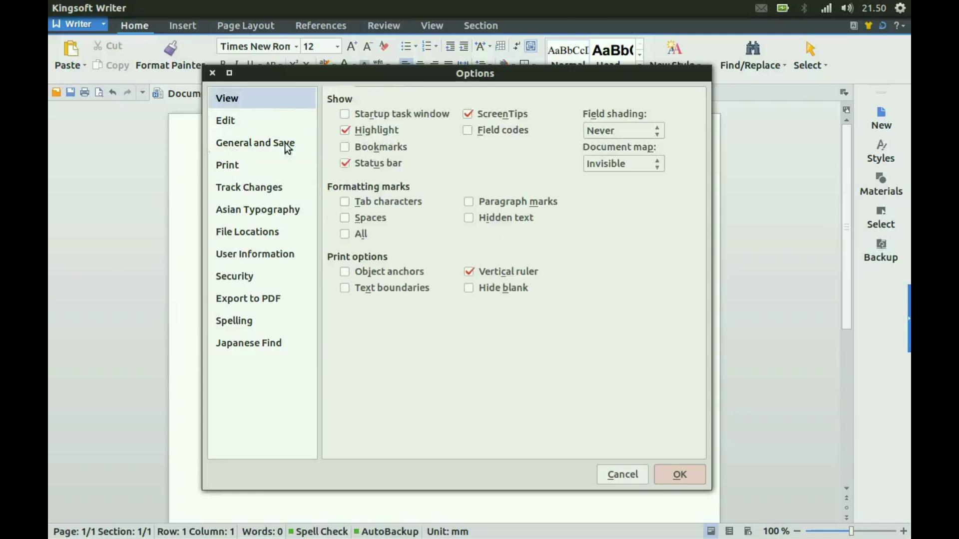
pyautogui.press('Escape')
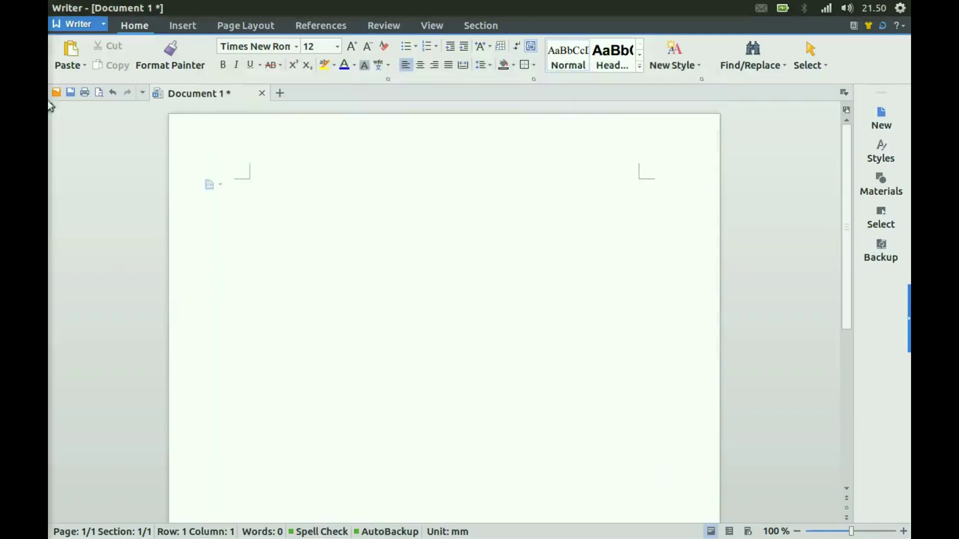
# Open the desktop file Download Excel Macro Sample.xls in Kingsoft Spreadsheets and restore its window from full screen to a smaller size
pyautogui.moveTo(48, 95)
pyautogui.click(69, 199)
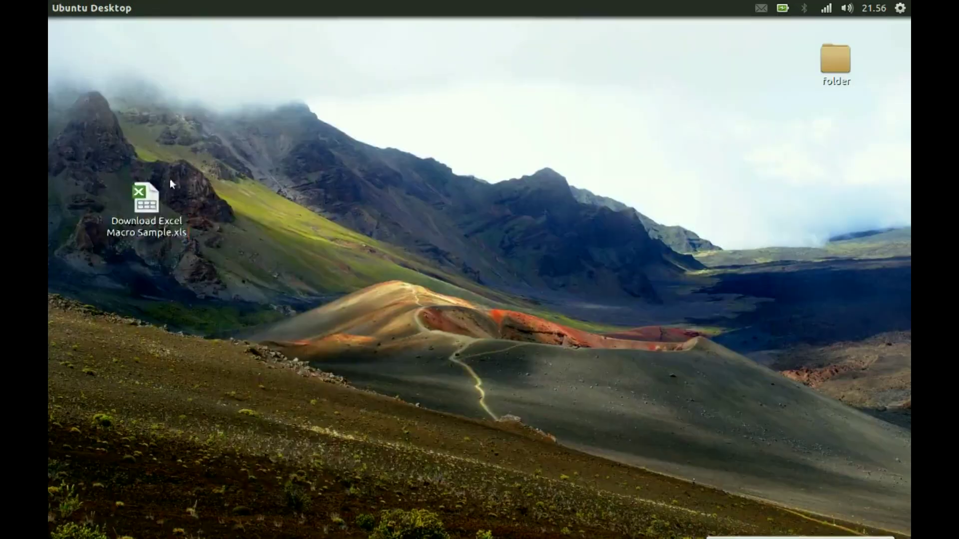
pyautogui.click(157, 202)
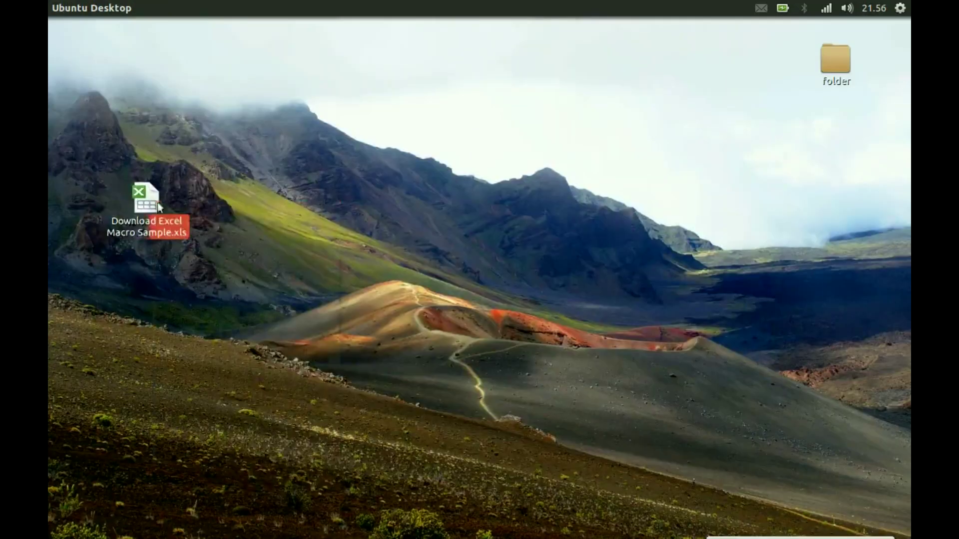
pyautogui.rightClick(156, 203)
pyautogui.moveTo(227, 229)
pyautogui.click(350, 227)
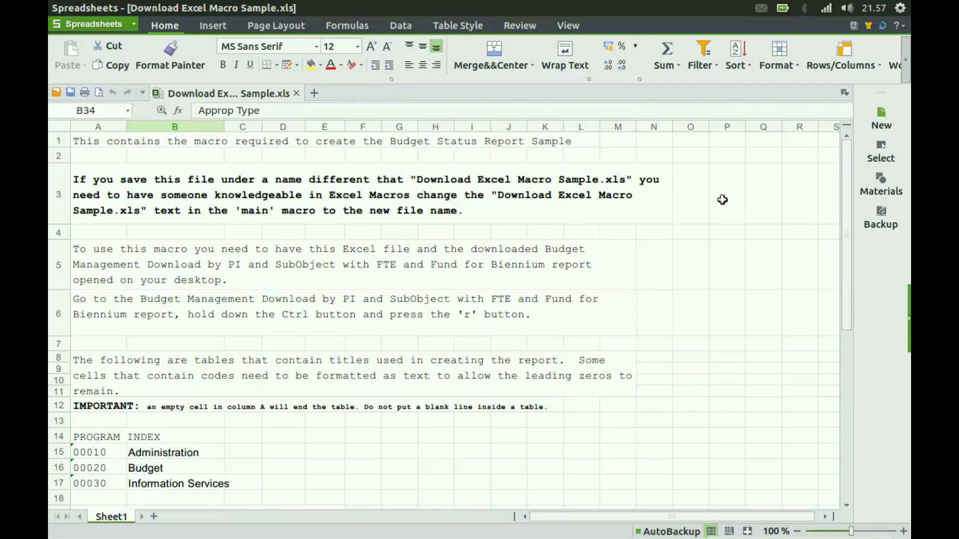
pyautogui.scroll(-2, 229, 322)
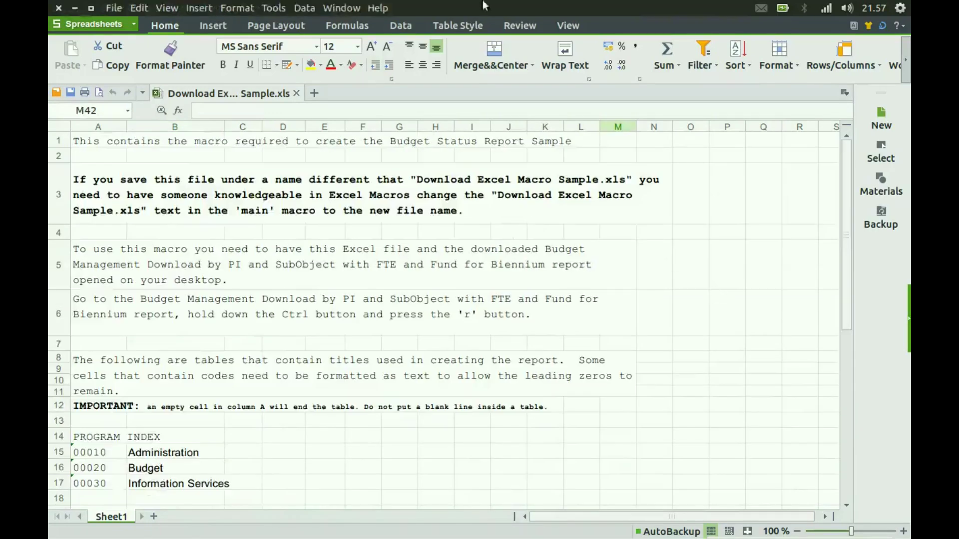
pyautogui.moveTo(479, 6); pyautogui.dragTo(553, 89)
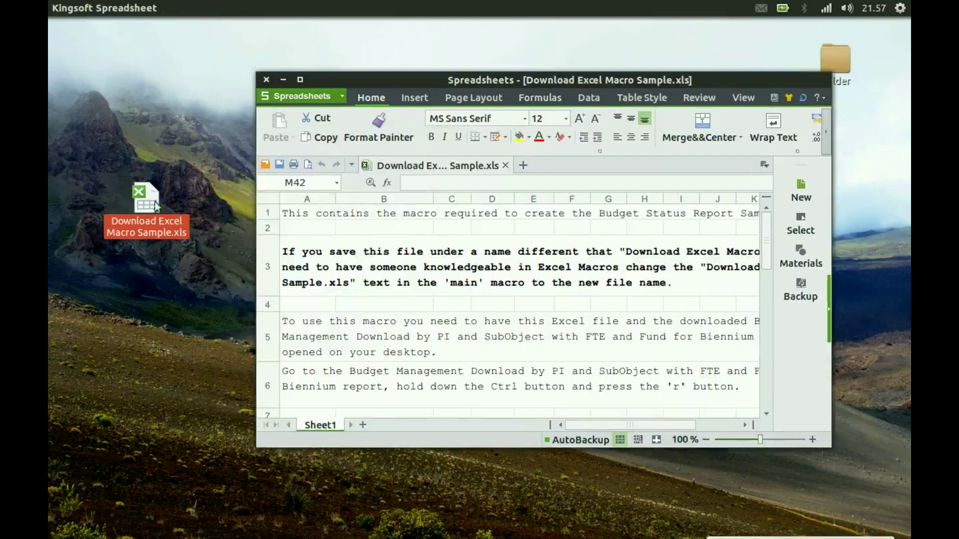
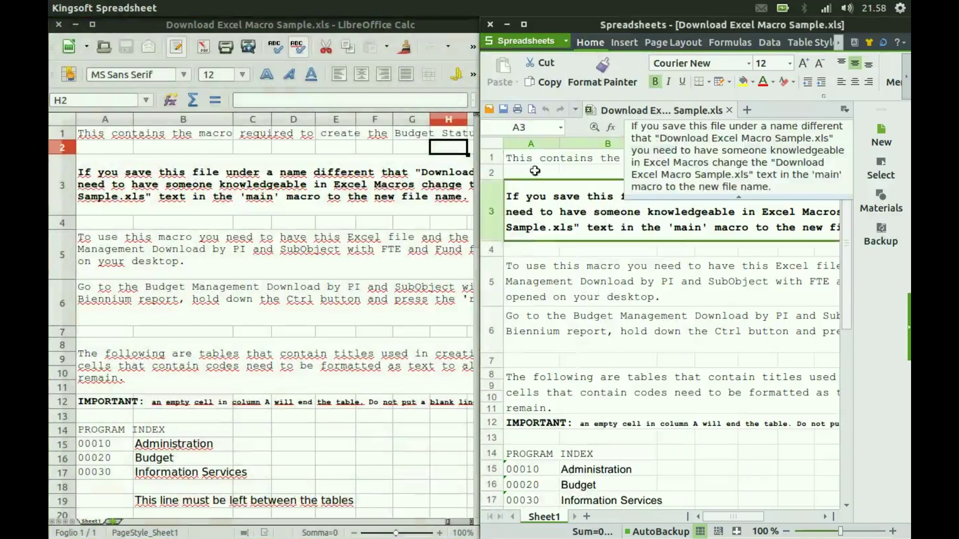
# Compare cell A1 in Kingsoft Spreadsheets with A3 and A1 in LibreOffice Calc, and check the cells along row 1 in Calc
pyautogui.press('Escape')
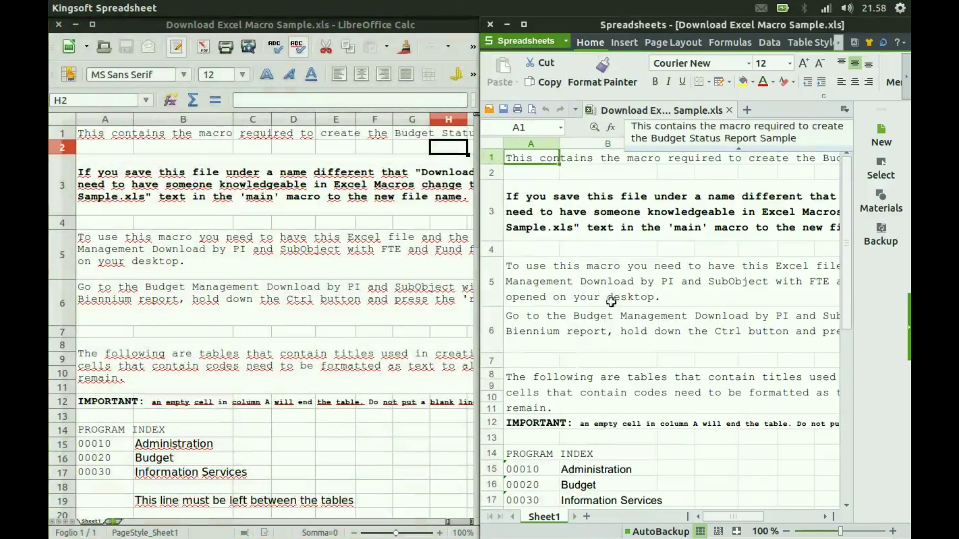
pyautogui.click(351, 162)
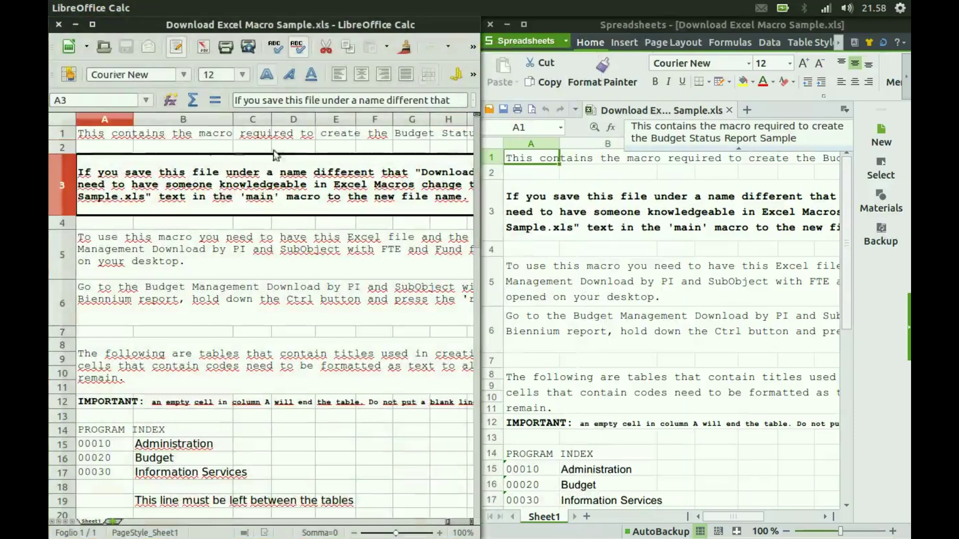
pyautogui.click(118, 137)
pyautogui.press('Right')
pyautogui.press('Right')
pyautogui.press('Right')
pyautogui.press('Right')
pyautogui.press('Right')
pyautogui.press('Right')
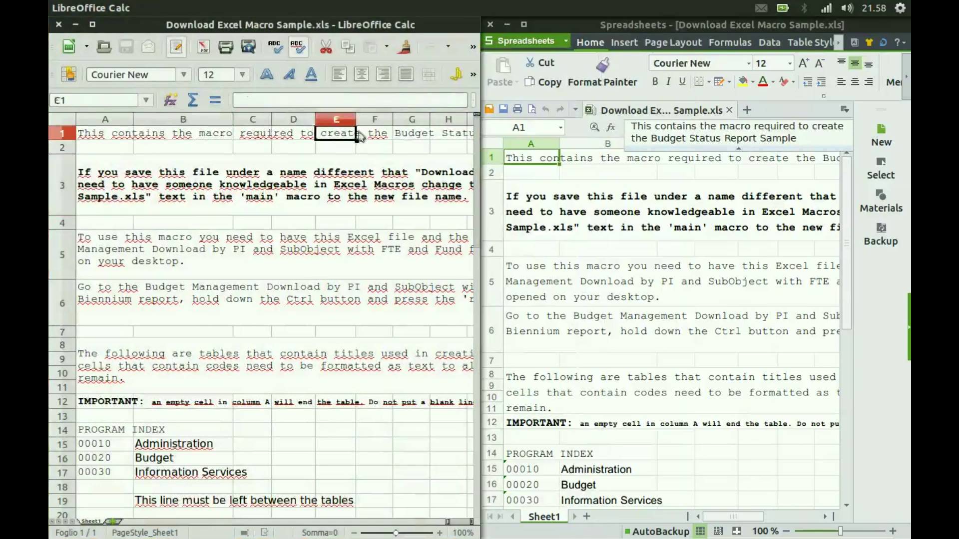
# Examine the text cells in rows 1, 3 and 5 in LibreOffice Calc, and compare the tables further down the sheet in both programs
pyautogui.click(367, 209)
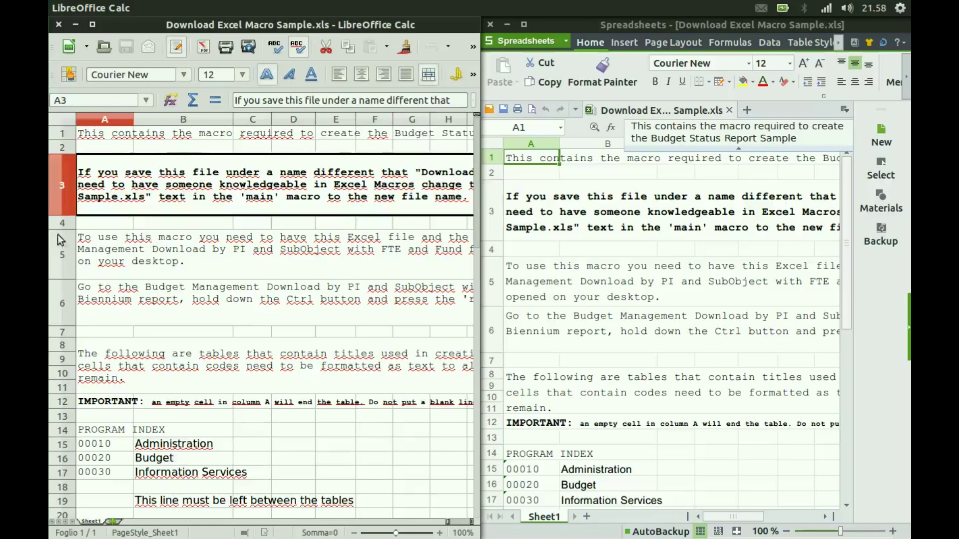
pyautogui.scroll(-1, 163, 230)
pyautogui.click(315, 176)
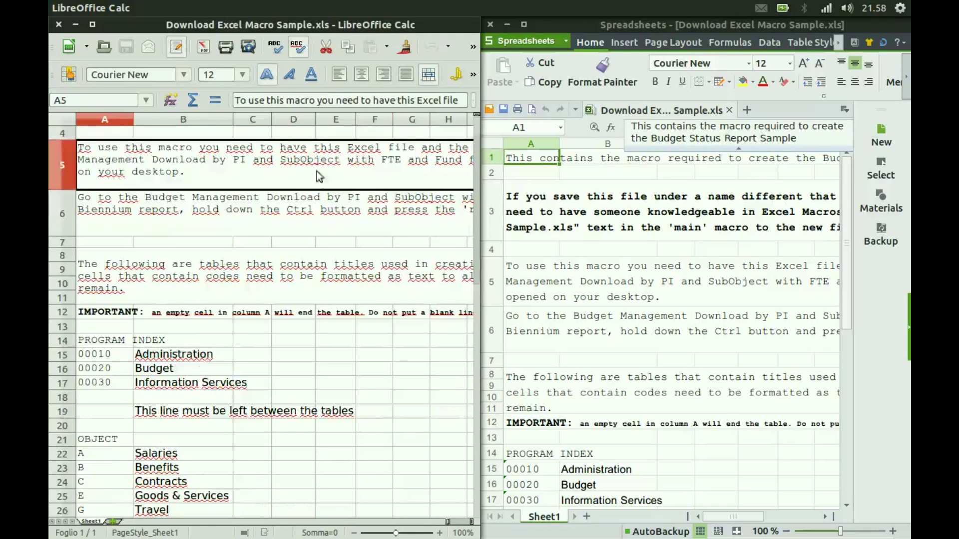
pyautogui.scroll(1, 157, 227)
pyautogui.click(103, 135)
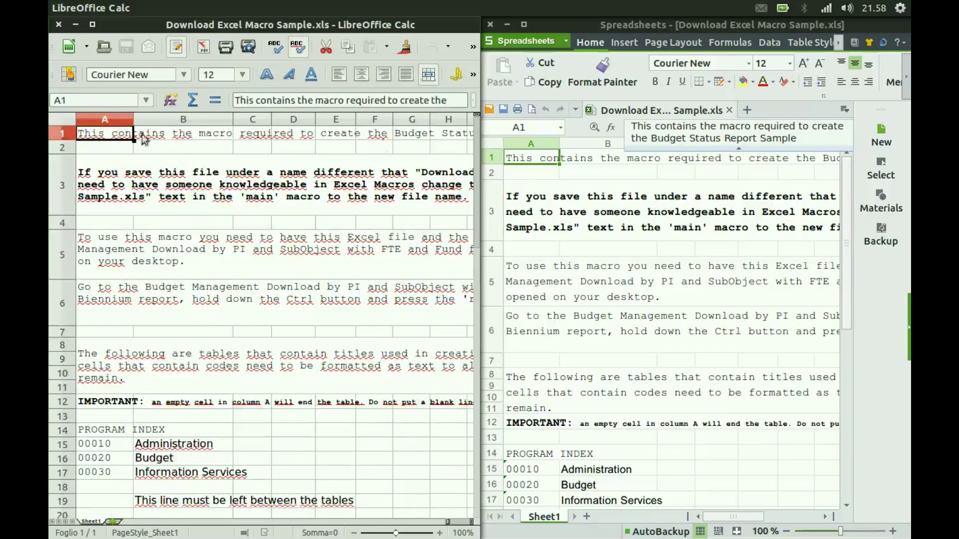
pyautogui.keyDown('shift'); pyautogui.click(426, 133); pyautogui.keyUp('shift')
pyautogui.click(359, 227)
pyautogui.scroll(-6, 202, 355)
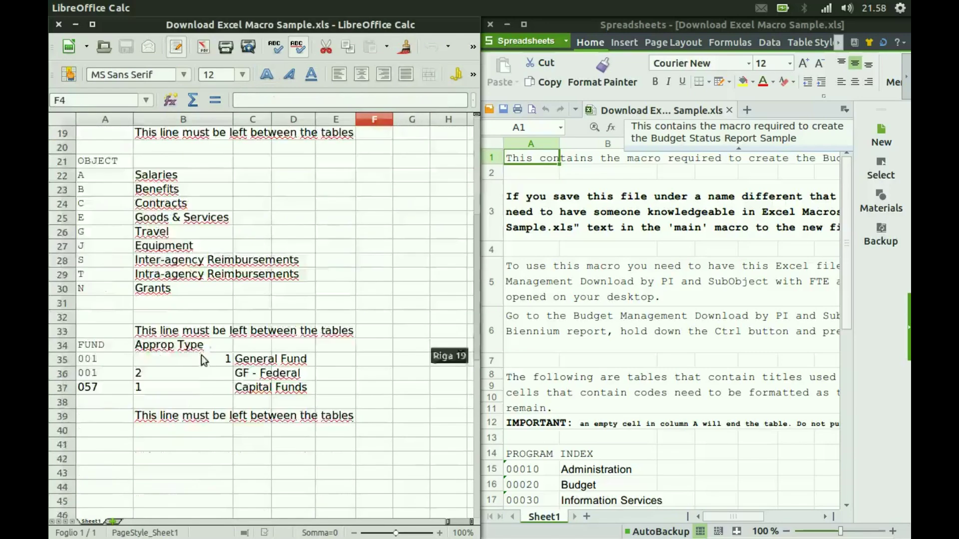
pyautogui.scroll(4, 203, 337)
pyautogui.scroll(-2, 641, 383)
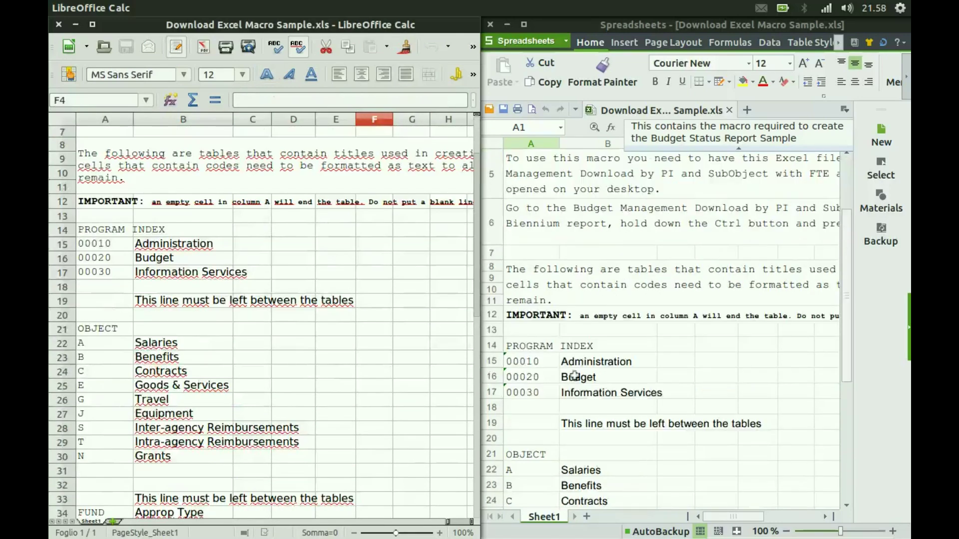
# Compare the IMPORTANT line in row 12 in Kingsoft Spreadsheets and LibreOffice Calc, also checking cell B15 in Spreadsheets
pyautogui.click(547, 316)
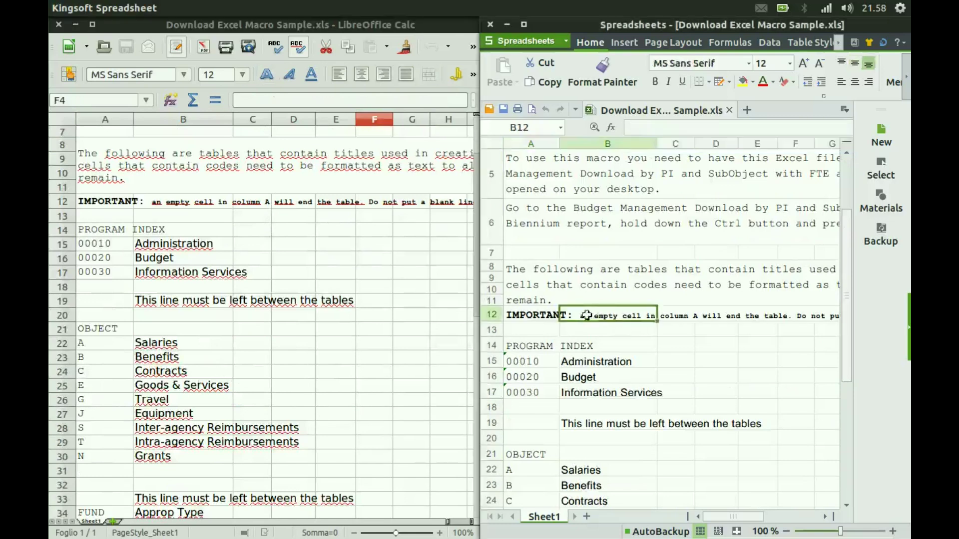
pyautogui.click(579, 359)
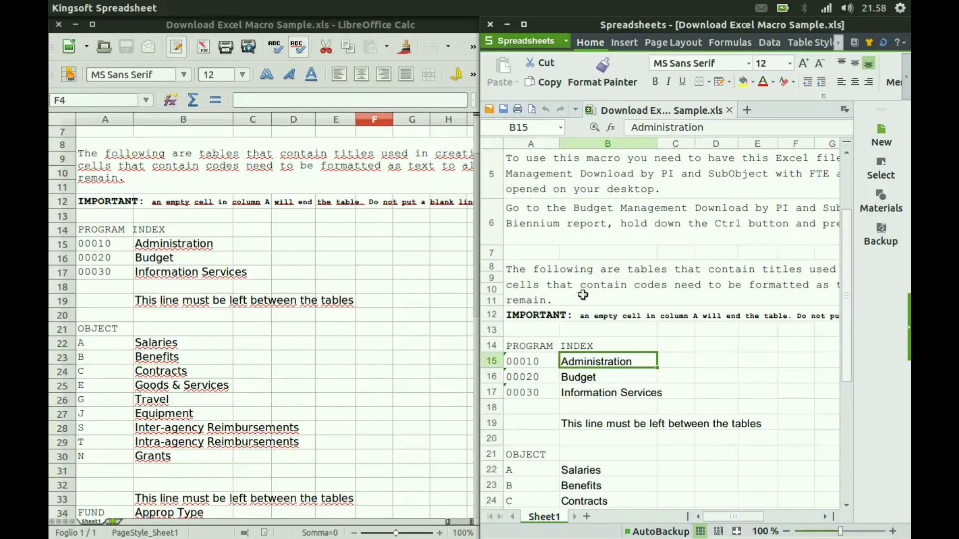
pyautogui.click(128, 200)
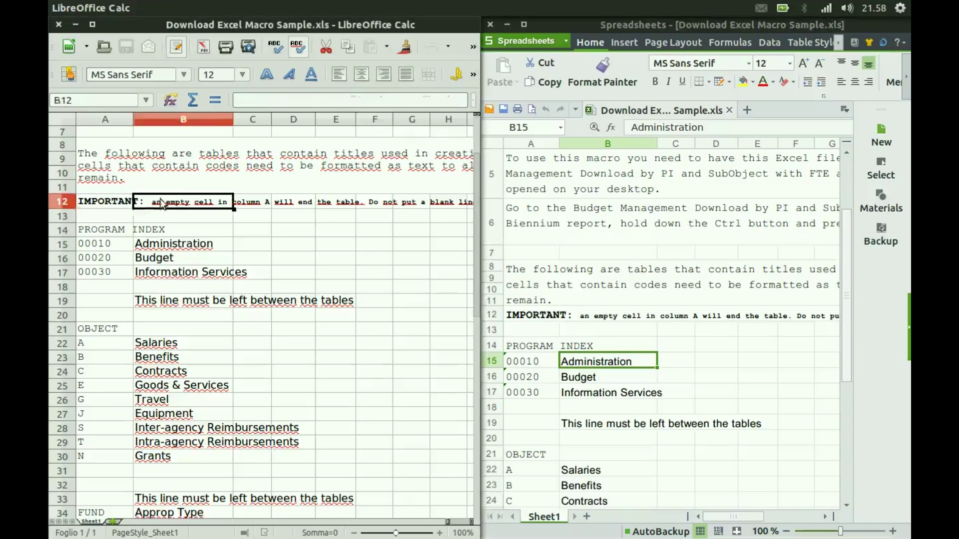
pyautogui.press('Right')
pyautogui.click(555, 318)
pyautogui.press('Right')
# Compare the PROGRAM INDEX, OBJECT and FUND tables down to row 39 in both spreadsheet programs
pyautogui.scroll(-1, 669, 325)
pyautogui.scroll(-1, 242, 357)
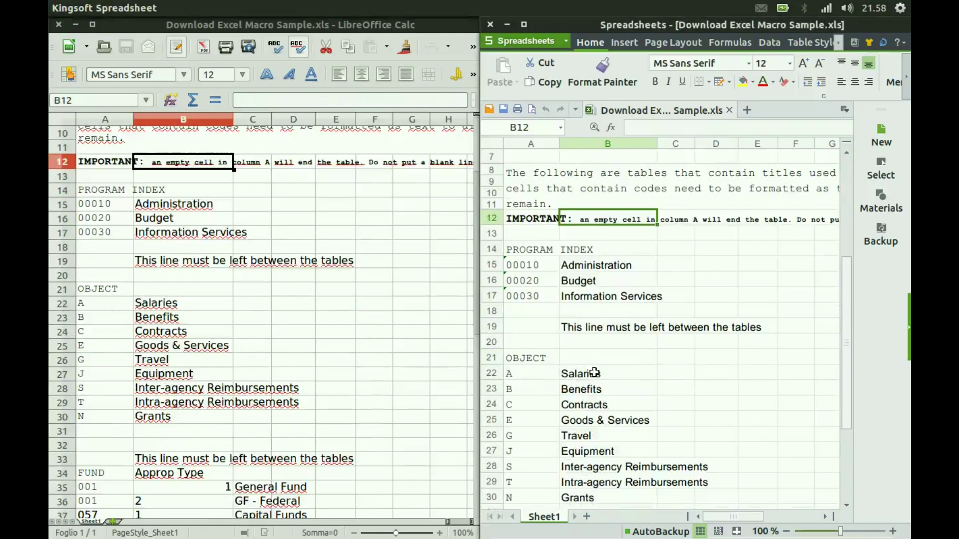
pyautogui.scroll(-2, 594, 373)
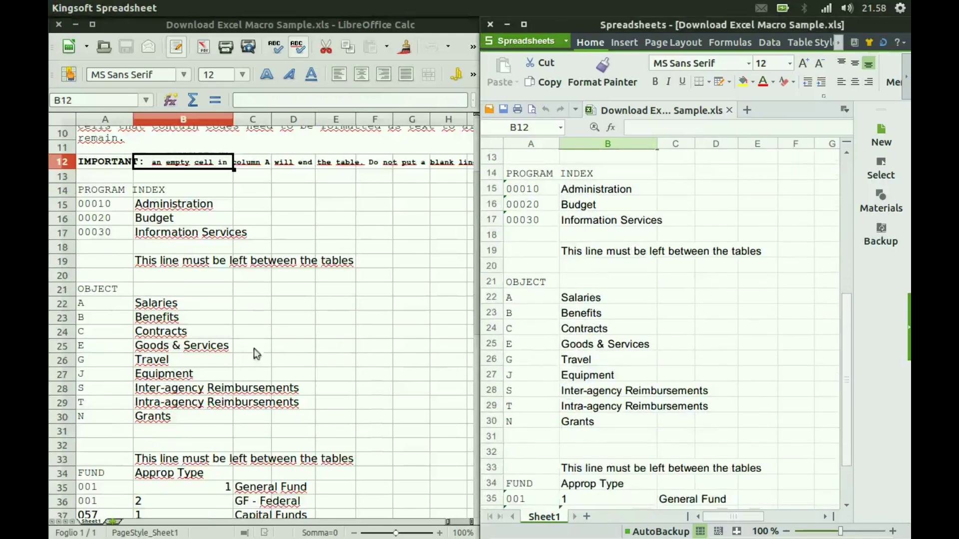
pyautogui.scroll(-3, 253, 348)
pyautogui.scroll(-2, 594, 349)
pyautogui.scroll(-2, 598, 357)
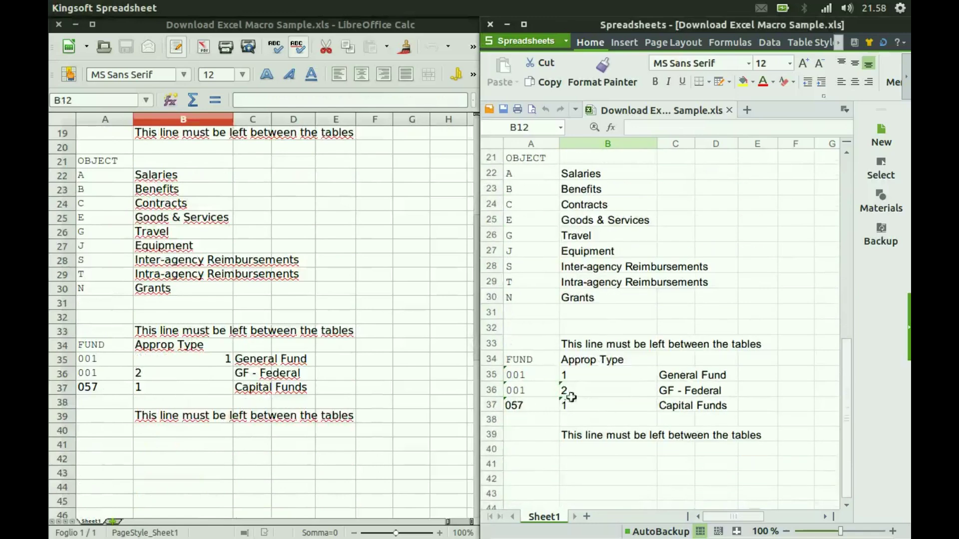
# Examine the Approp Type values of the FUND table, checking B37 in Kingsoft Spreadsheets and B35 in LibreOffice Calc
pyautogui.click(561, 398)
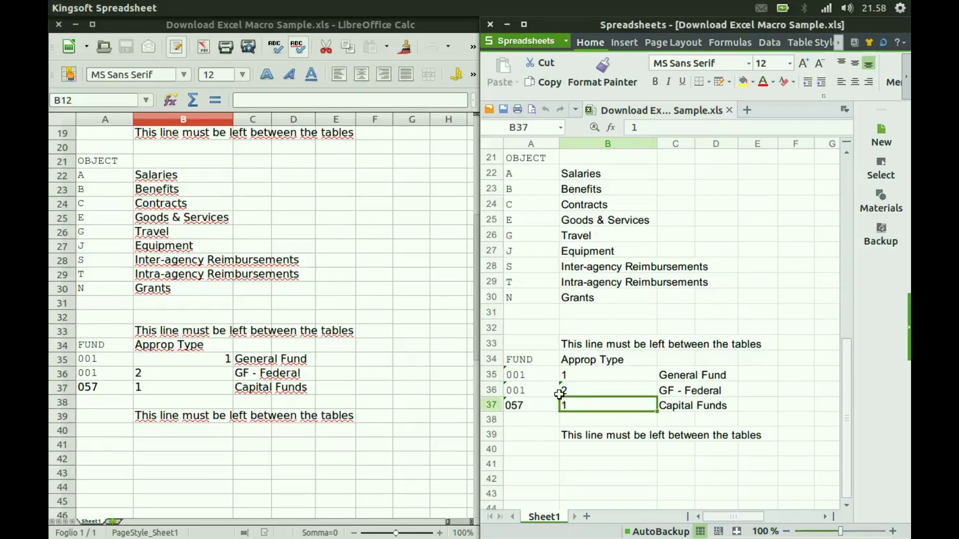
pyautogui.doubleClick(565, 404)
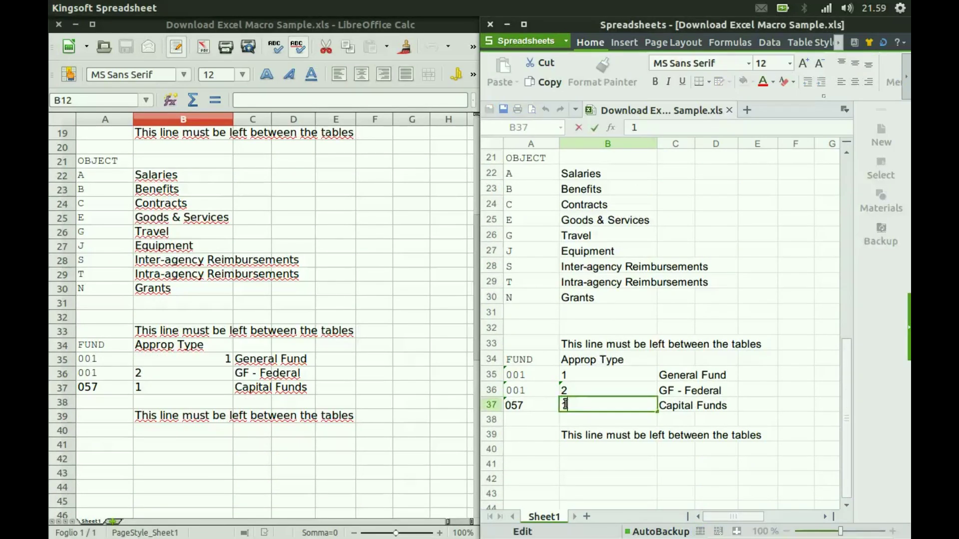
pyautogui.press('Return')
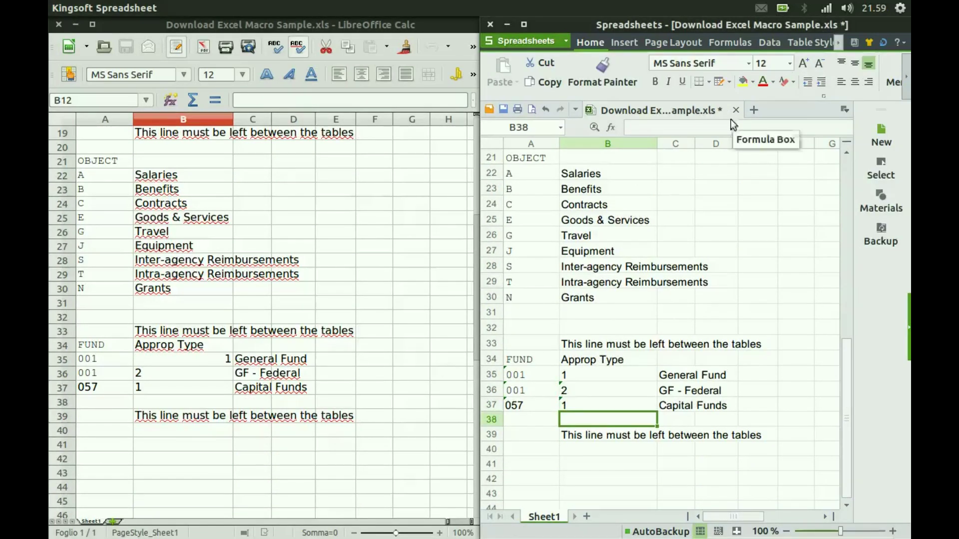
pyautogui.click(157, 374)
pyautogui.click(160, 392)
pyautogui.hotkey('ctrl', 'Up')
pyautogui.click(184, 431)
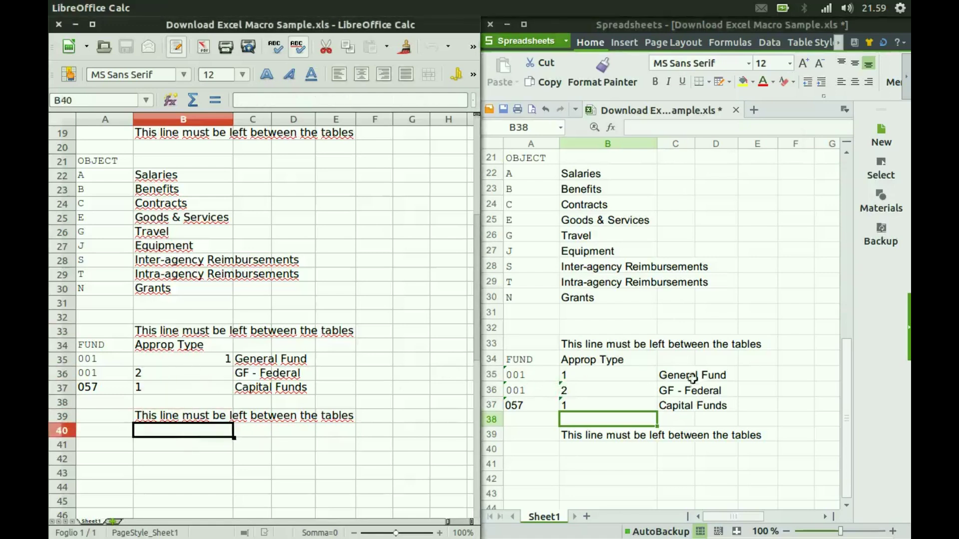
pyautogui.click(221, 363)
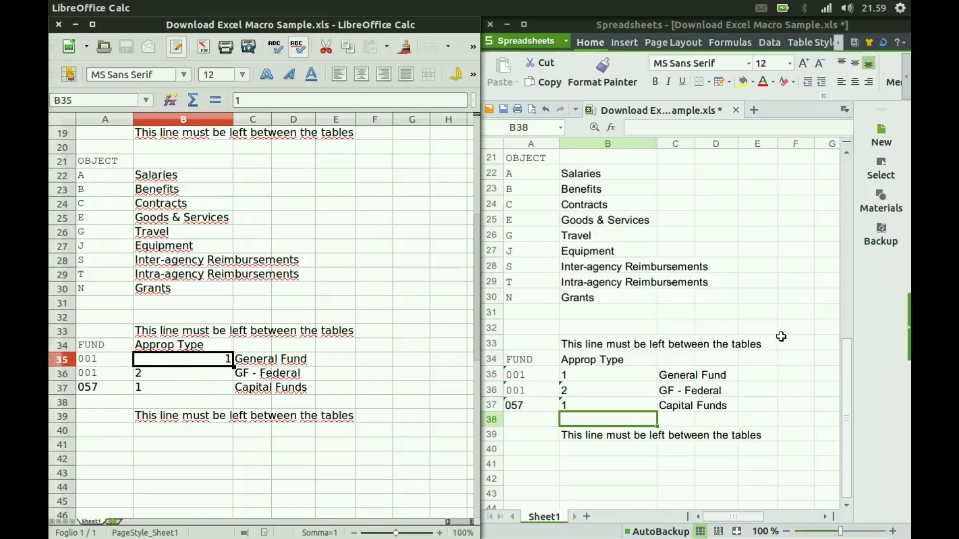
# Close LibreOffice Calc and maximize the Kingsoft Spreadsheets window to view the sheet at full size
pyautogui.click(56, 23)
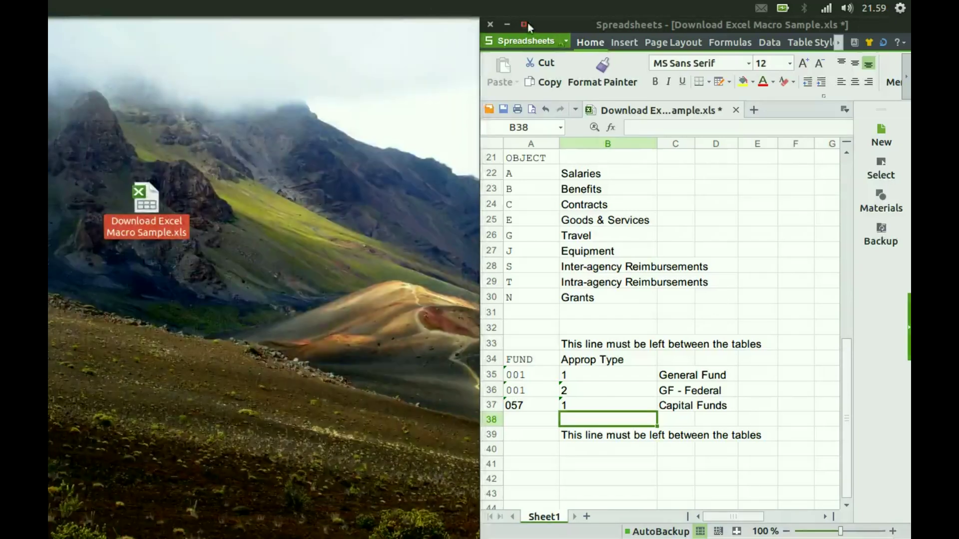
pyautogui.click(524, 24)
pyautogui.click(300, 75)
pyautogui.scroll(-2, 696, 429)
pyautogui.scroll(5, 696, 433)
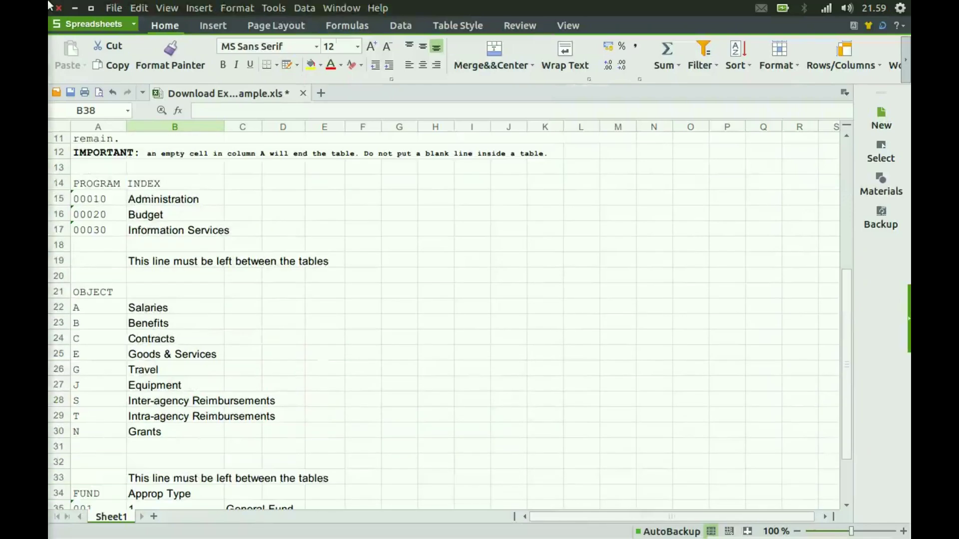
# Check the remaining Home tools in Kingsoft Spreadsheets, and close the program
pyautogui.click(906, 56)
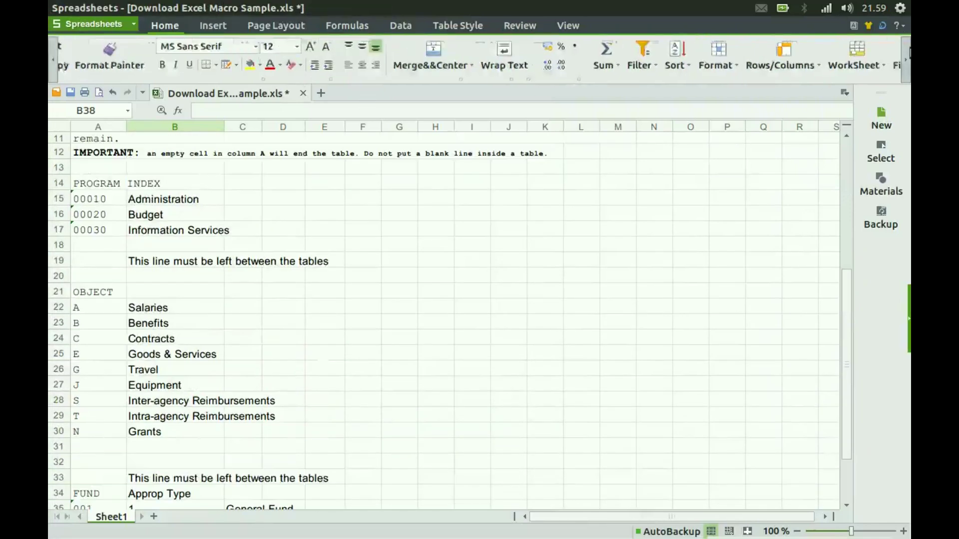
pyautogui.click(906, 55)
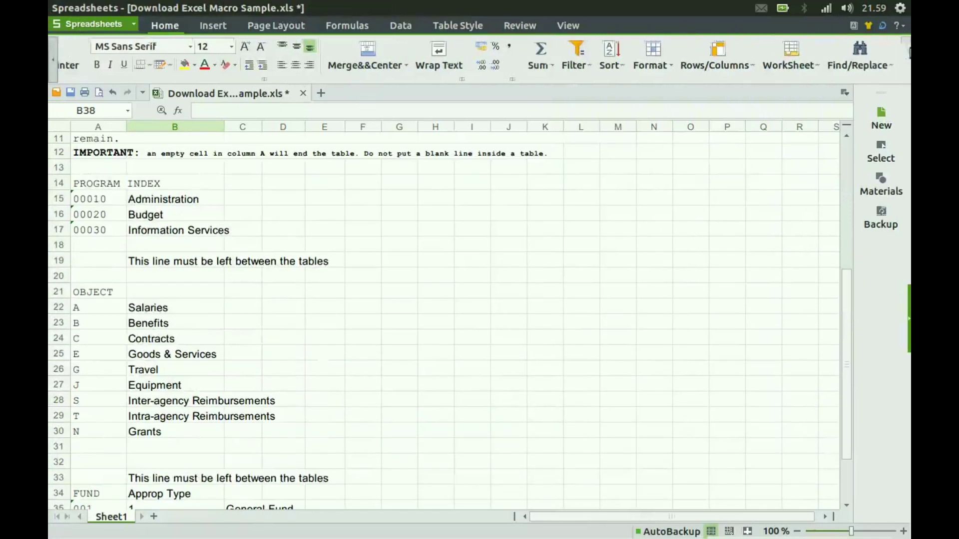
pyautogui.click(52, 56)
pyautogui.click(57, 8)
pyautogui.click(556, 215)
# Launch Kingsoft Presentation, dismiss the system check, and create a blank presentation with the cursor in its title placeholder
pyautogui.click(69, 38)
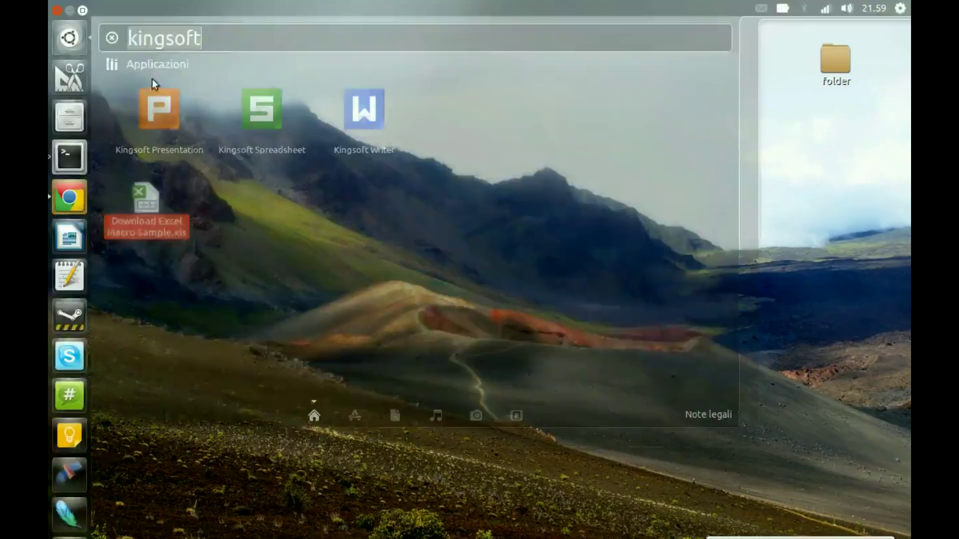
pyautogui.click(354, 100)
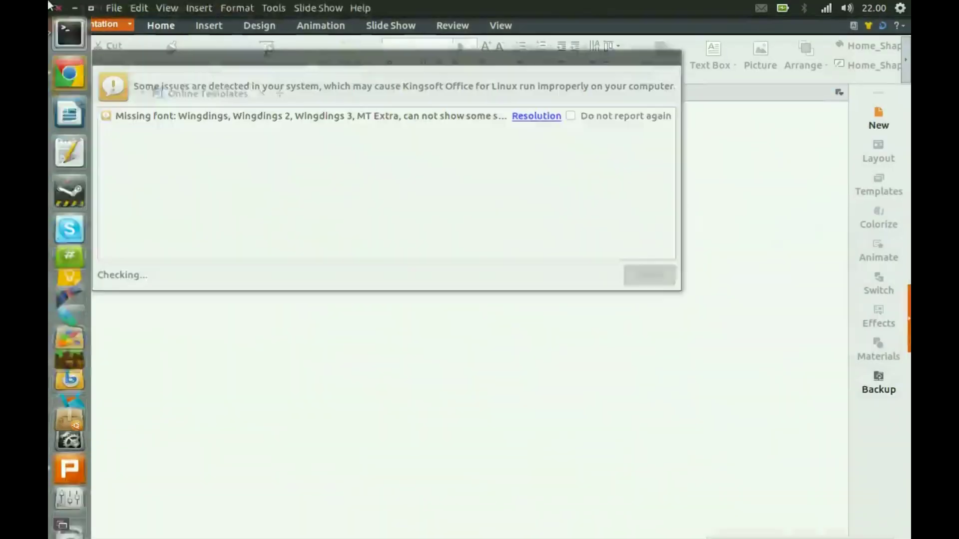
pyautogui.click(654, 275)
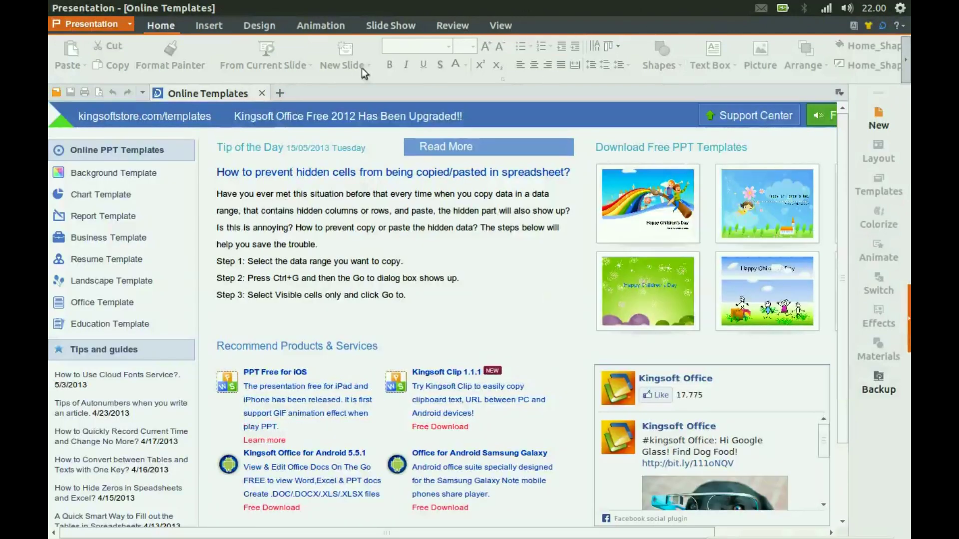
pyautogui.click(273, 95)
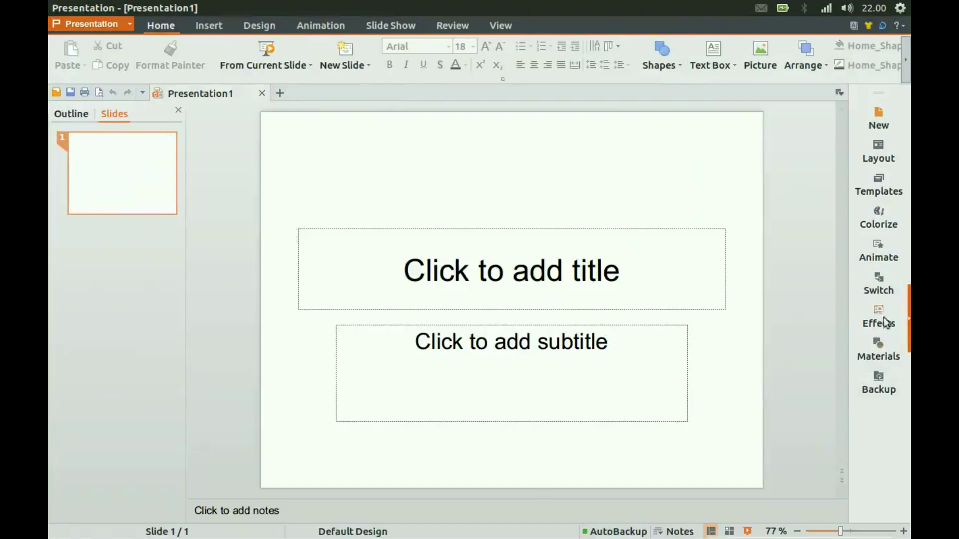
pyautogui.click(648, 290)
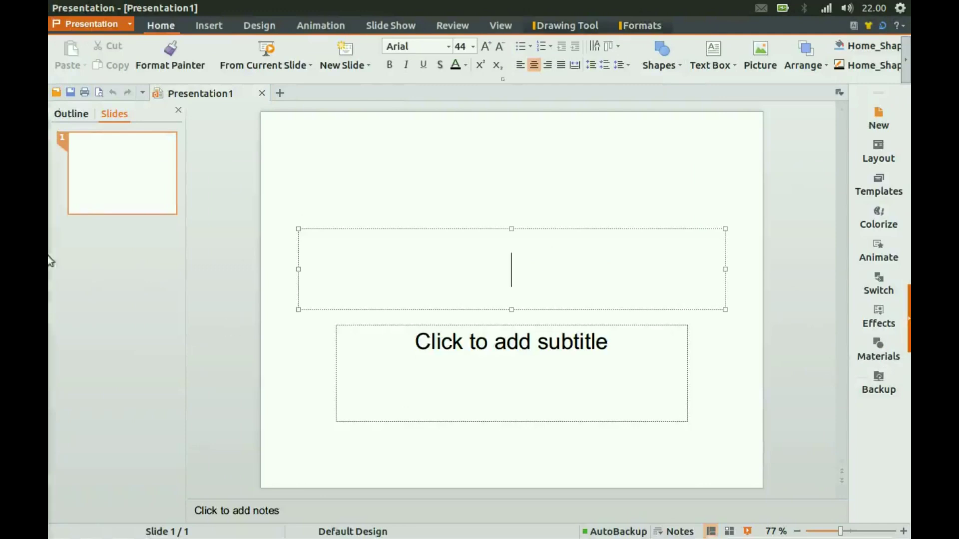
# Search the Ubuntu Dash for "impress" and launch LibreOffice Impress
pyautogui.moveTo(47, 191)
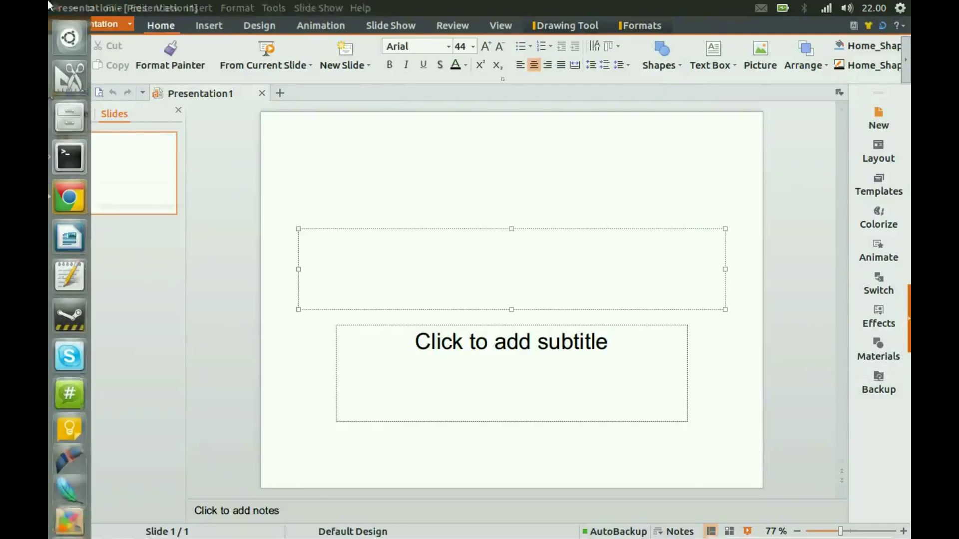
pyautogui.click(71, 51)
pyautogui.write('imo')
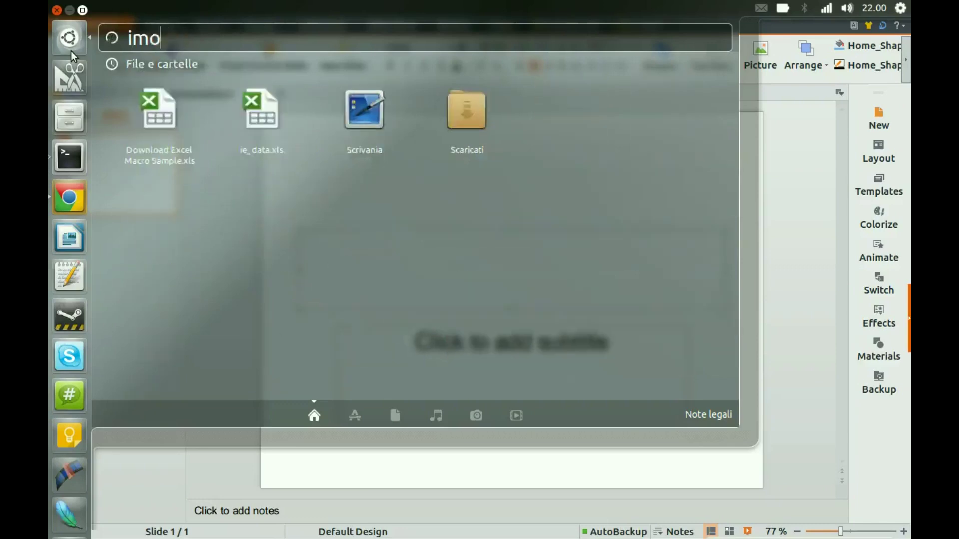
pyautogui.press('BackSpace')
pyautogui.write('press')
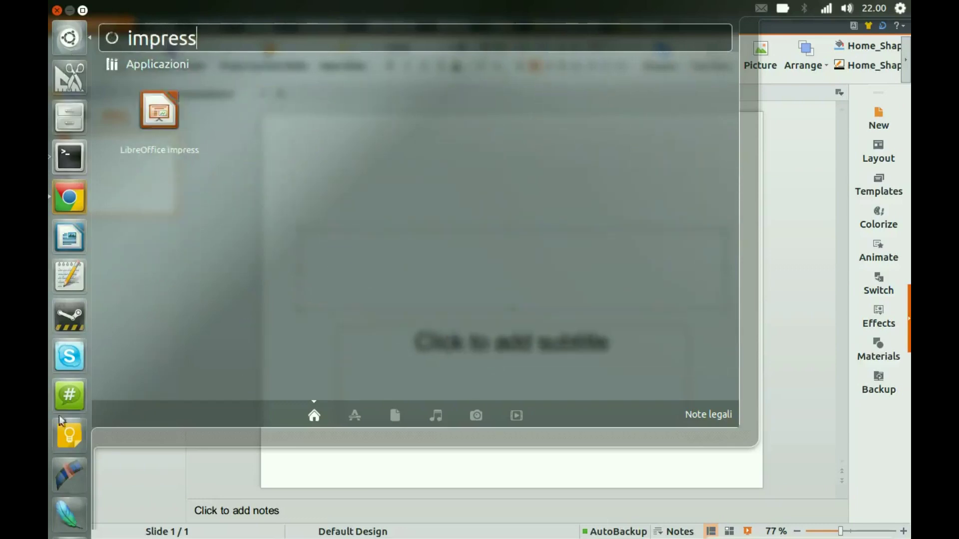
pyautogui.click(175, 117)
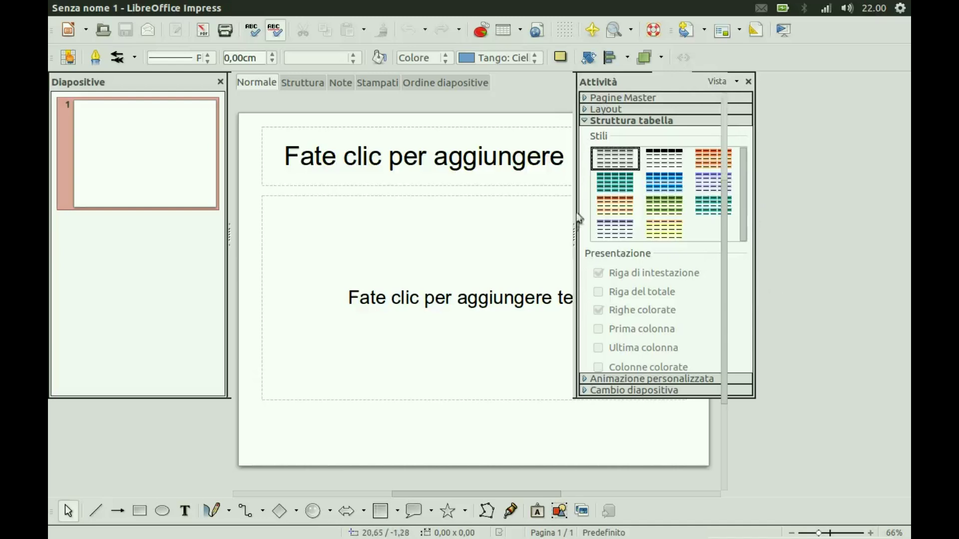
# Place the LibreOffice Impress window beside Kingsoft Presentation, and return to the full-size Presentation window
pyautogui.moveTo(586, 232); pyautogui.dragTo(536, 262)
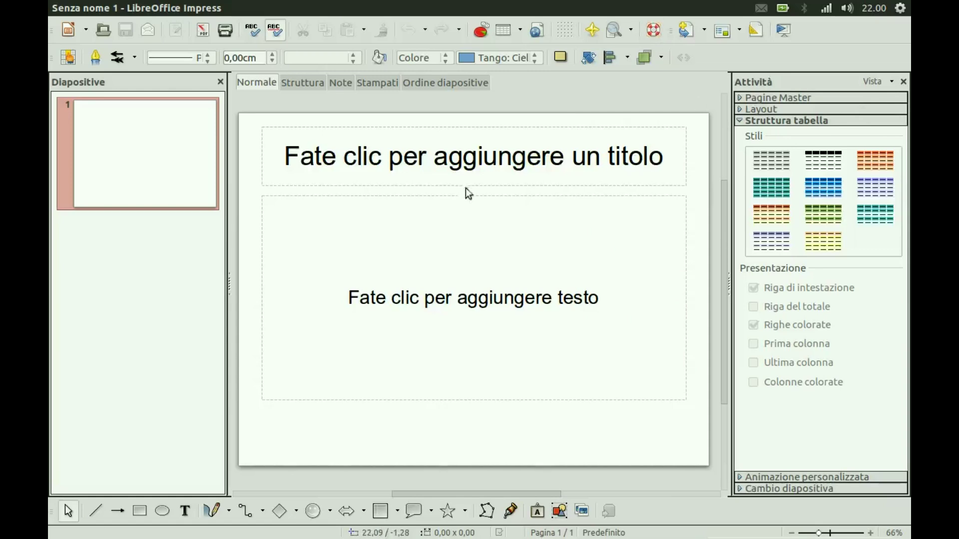
pyautogui.moveTo(567, 6); pyautogui.dragTo(533, 67)
pyautogui.press('ctrl+super+Right')
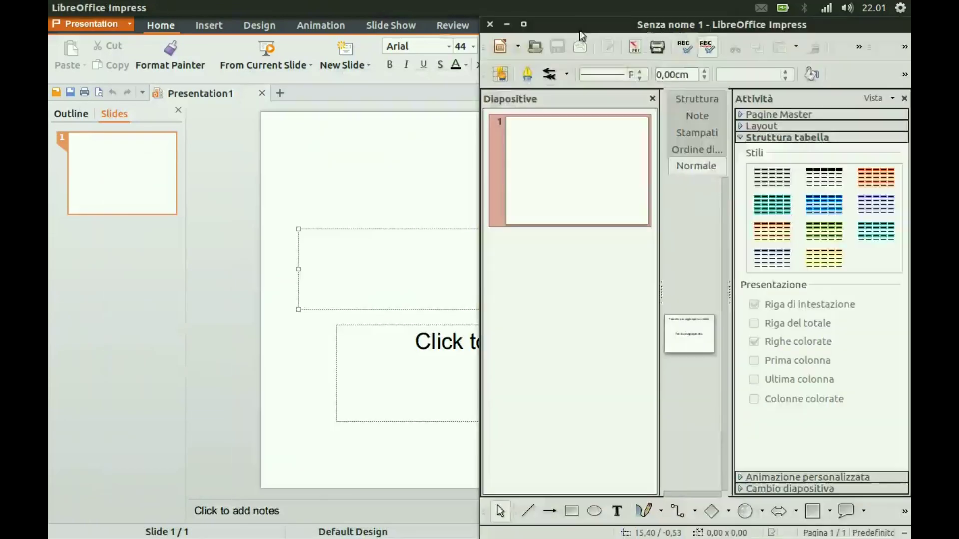
pyautogui.click(403, 172)
pyautogui.moveTo(419, 8); pyautogui.dragTo(47, 154)
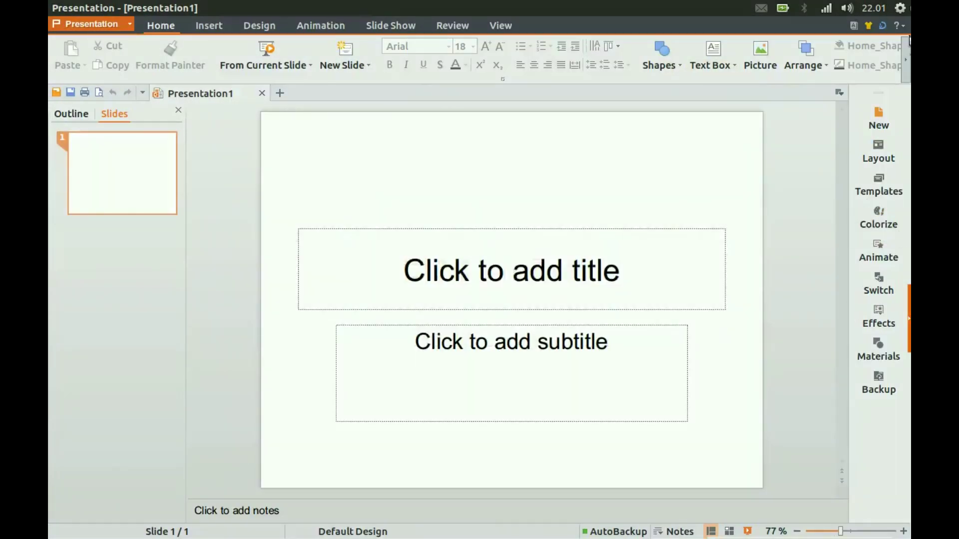
# Review the hidden Home tools in Kingsoft Presentation, such as Find, Replace and Selection Pane
pyautogui.click(908, 65)
pyautogui.click(908, 65)
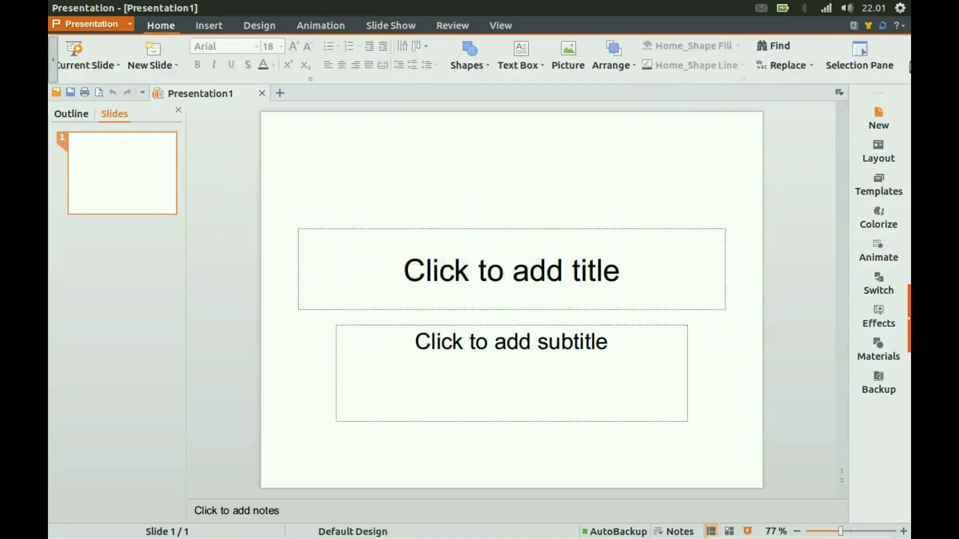
pyautogui.click(55, 52)
pyautogui.click(55, 52)
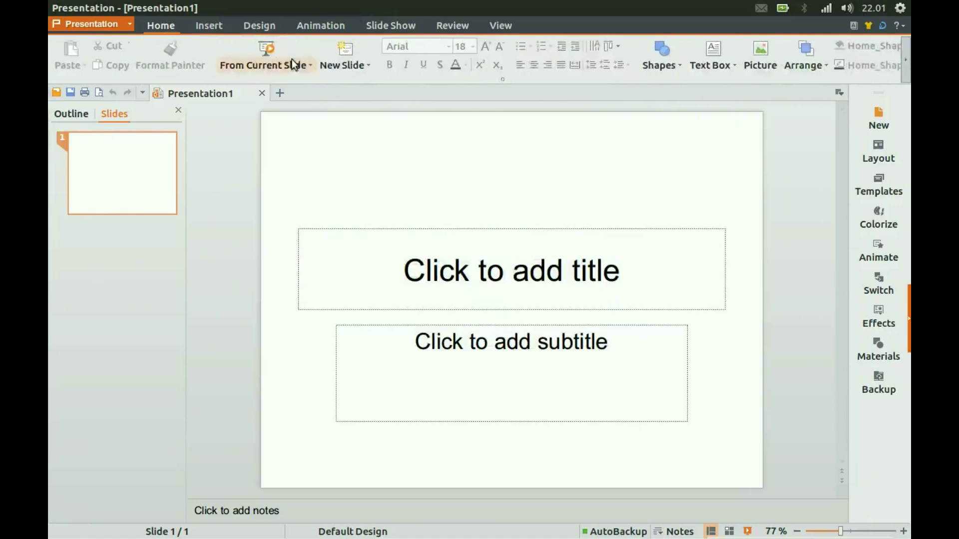
# Switch to LibreOffice Impress and review the Struttura, Note, Stampati and Ordine diapositive views, returning to Normale
pyautogui.hotkey('alt', 'Tab')
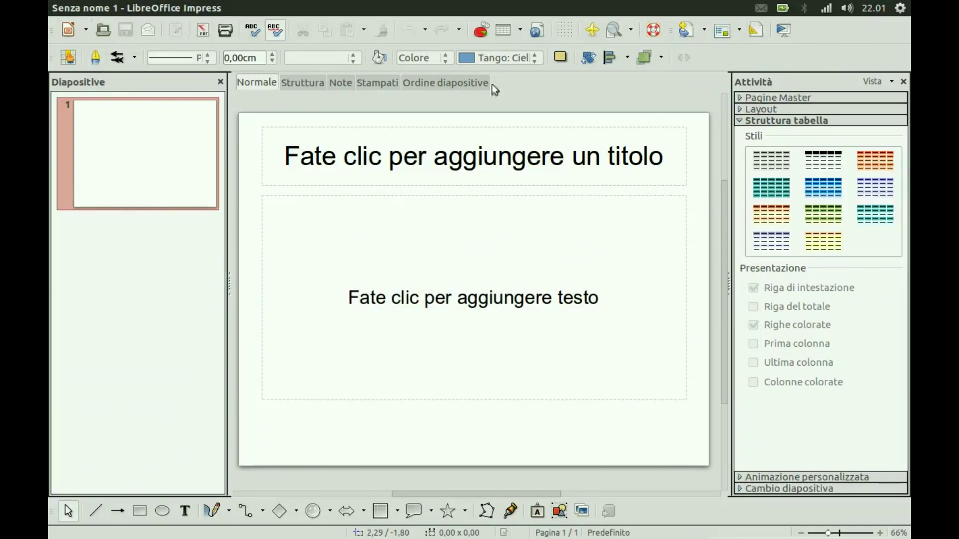
pyautogui.click(305, 81)
pyautogui.click(342, 83)
pyautogui.click(313, 81)
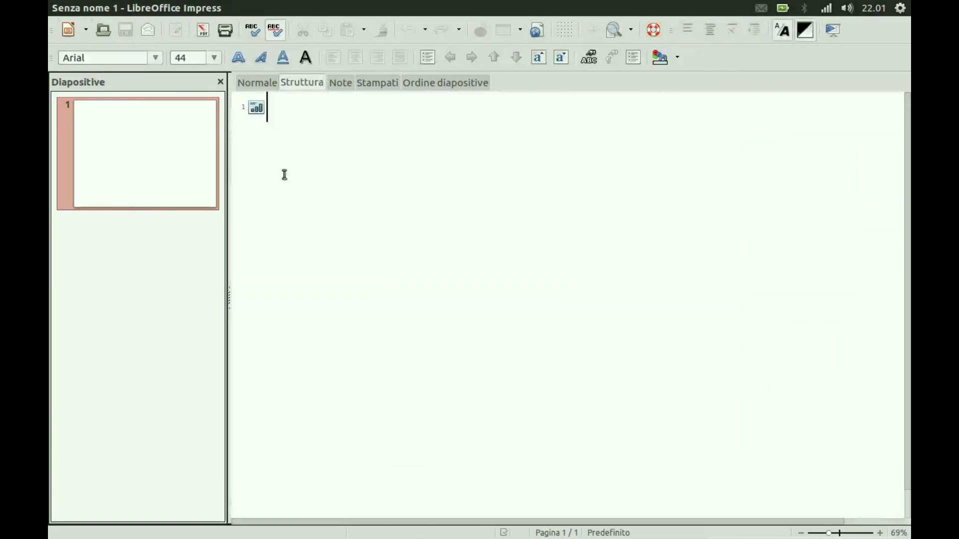
pyautogui.click(337, 85)
pyautogui.click(385, 82)
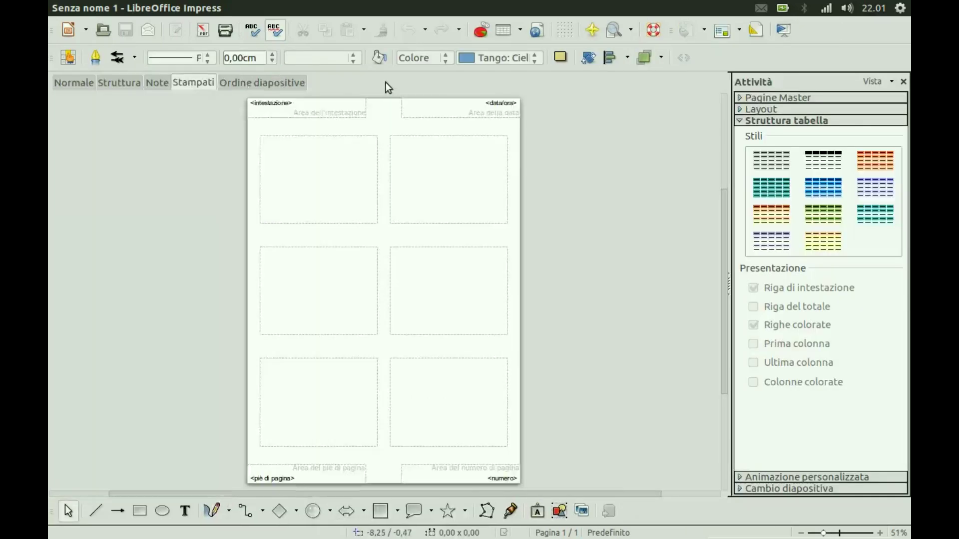
pyautogui.click(254, 81)
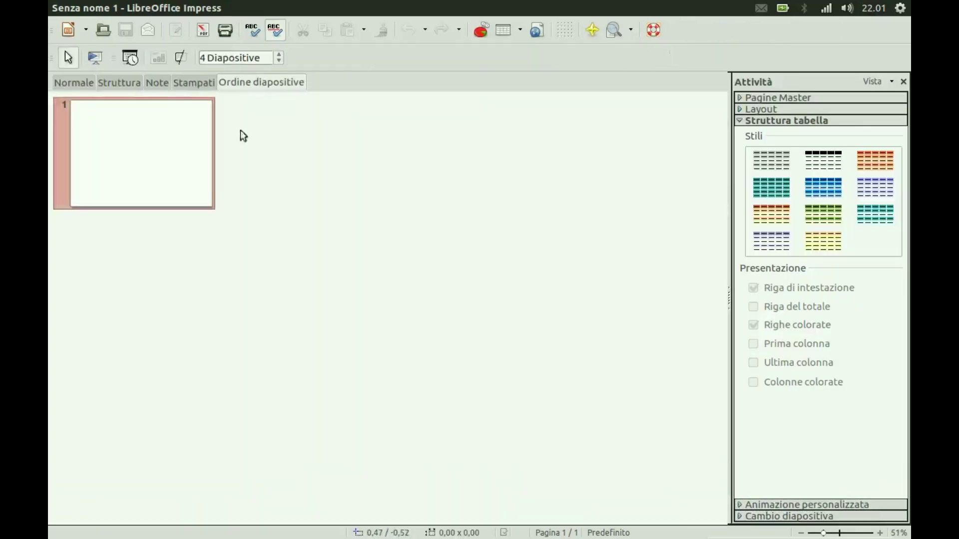
pyautogui.click(75, 82)
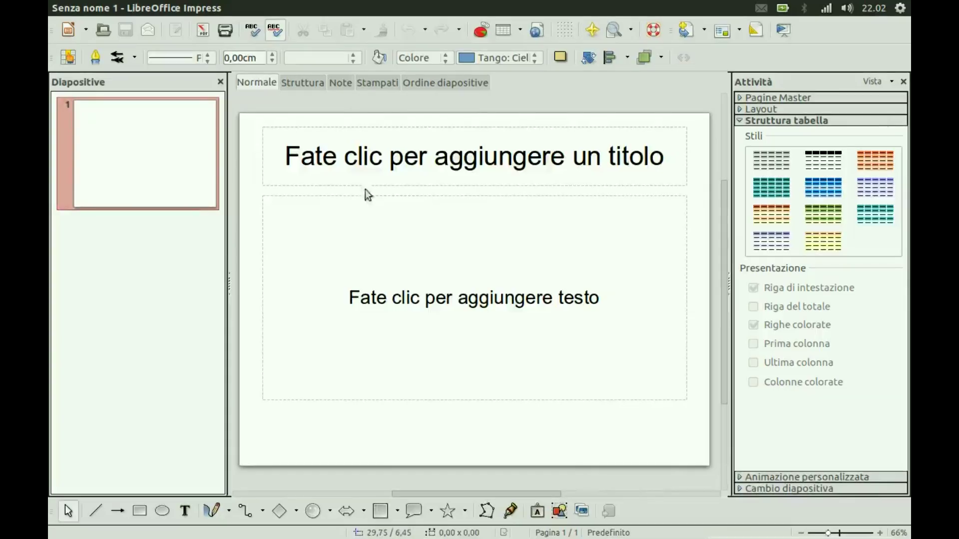
# Switch between LibreOffice Impress and Kingsoft Presentation to compare their editing tools, including the Shapes gallery in Presentation
pyautogui.hotkey('alt', 'Tab')
pyautogui.hotkey('alt', 'Tab')
pyautogui.press('Tab')
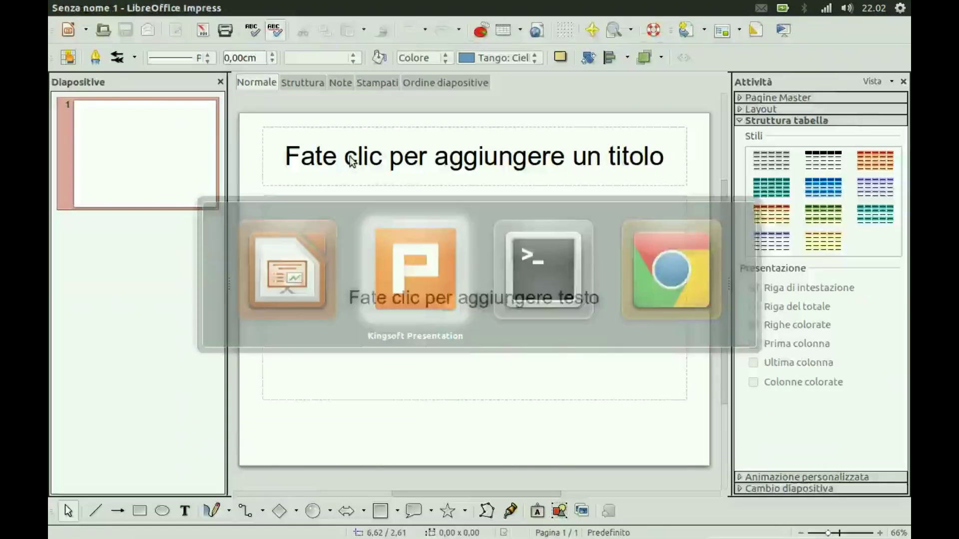
pyautogui.hotkey('alt', 'Tab')
pyautogui.press('Tab')
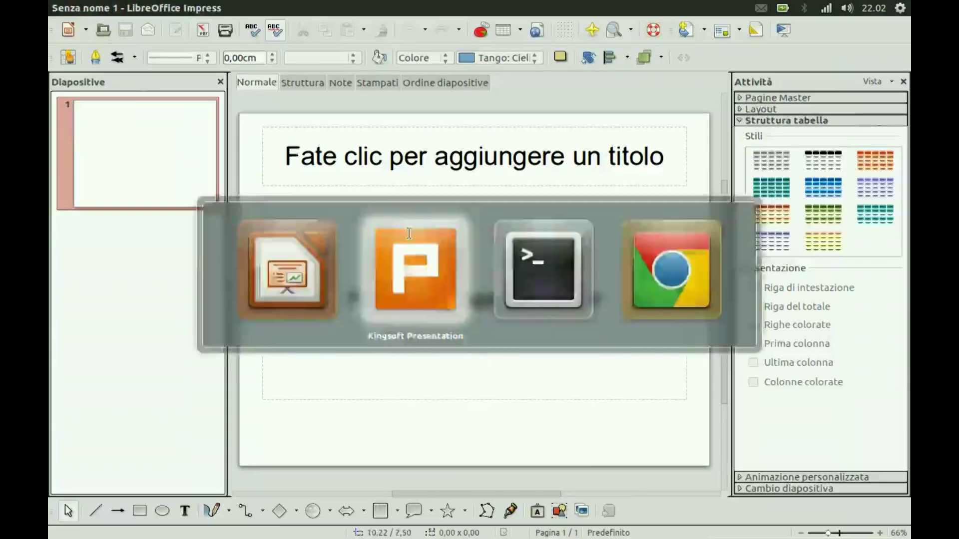
pyautogui.hotkey('alt', 'Tab')
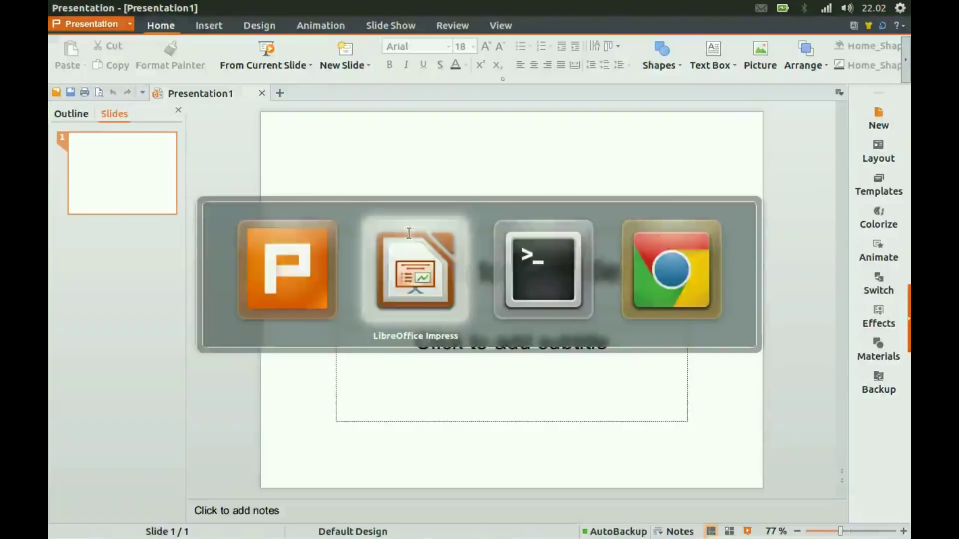
pyautogui.hotkey('alt', 'Tab')
pyautogui.hotkey('alt', 'Tab')
pyautogui.hotkey('alt', 'Tab')
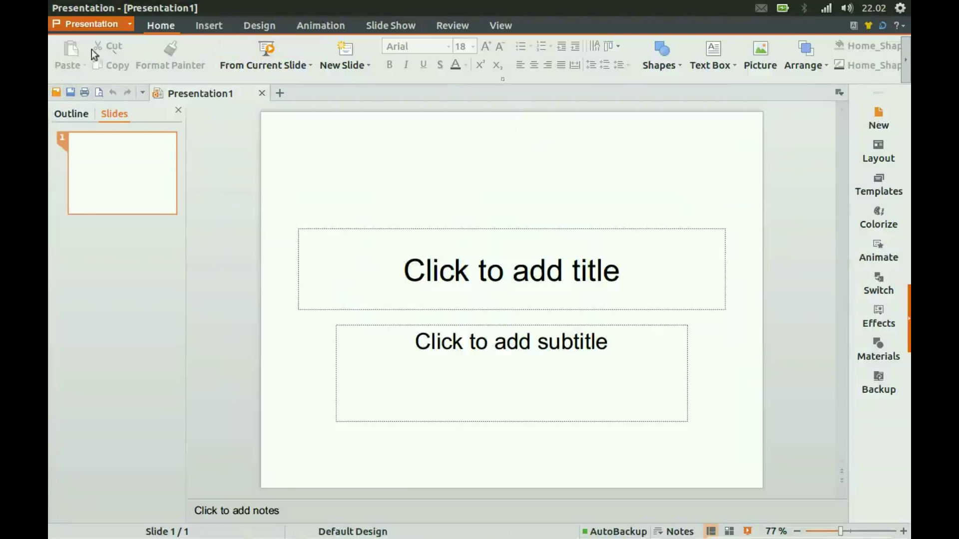
pyautogui.click(678, 69)
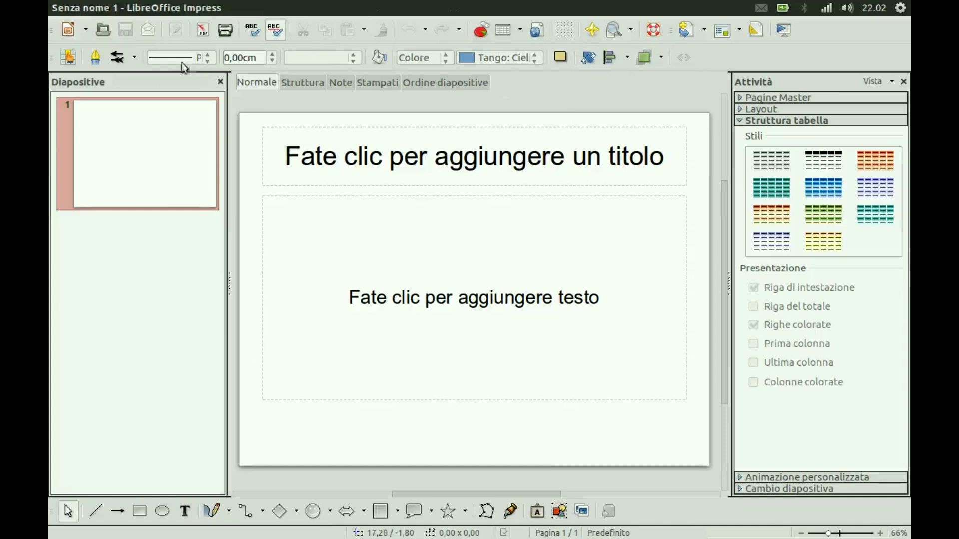
# Check the available line styles and line colours in LibreOffice Impress without changing them
pyautogui.click(211, 57)
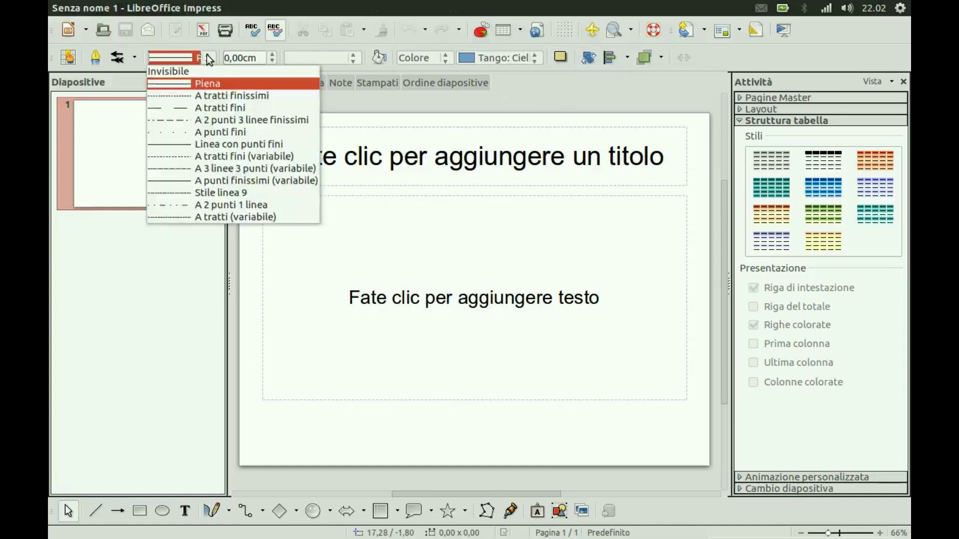
pyautogui.click(210, 58)
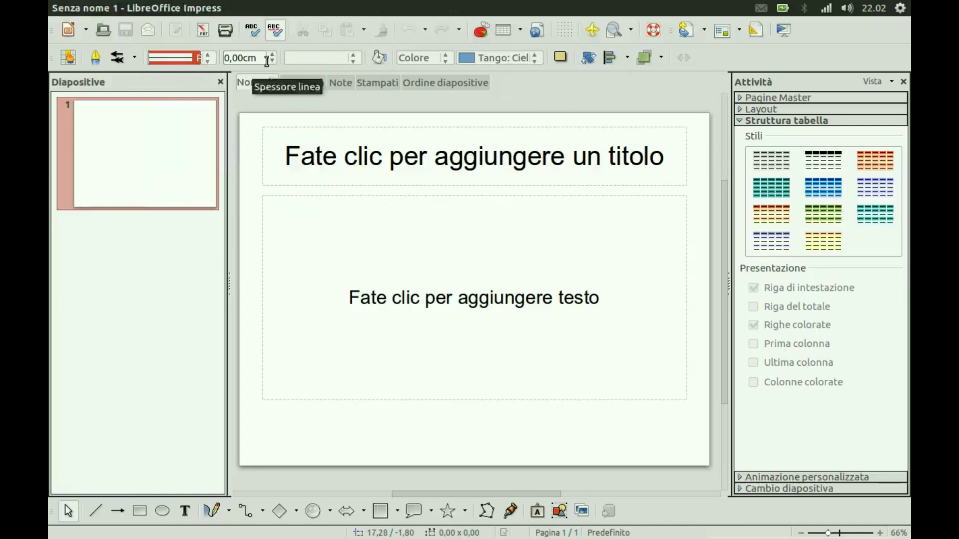
pyautogui.click(327, 57)
pyautogui.click(327, 57)
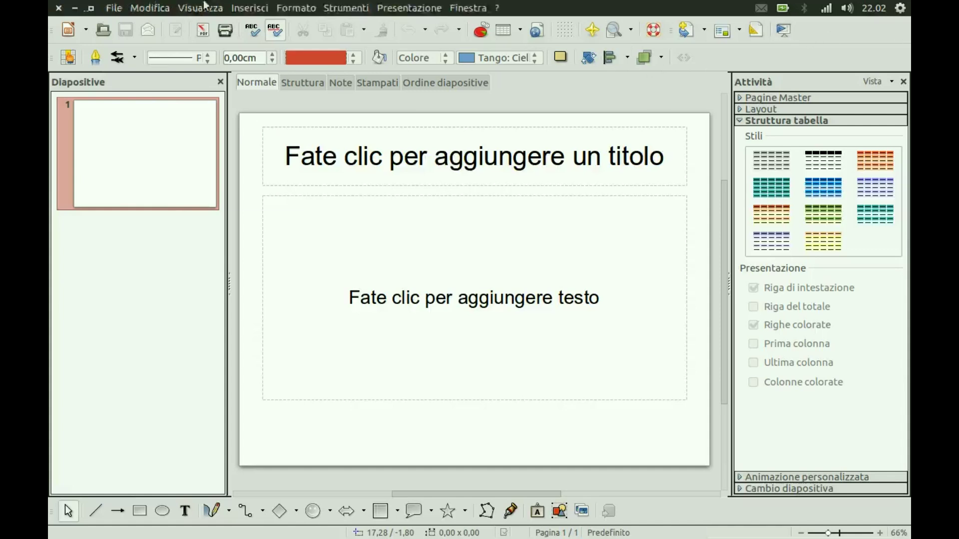
# Search the Impress commands for "shap" through the Ubuntu HUD and clear the query
pyautogui.press('alt')
pyautogui.write('sha')
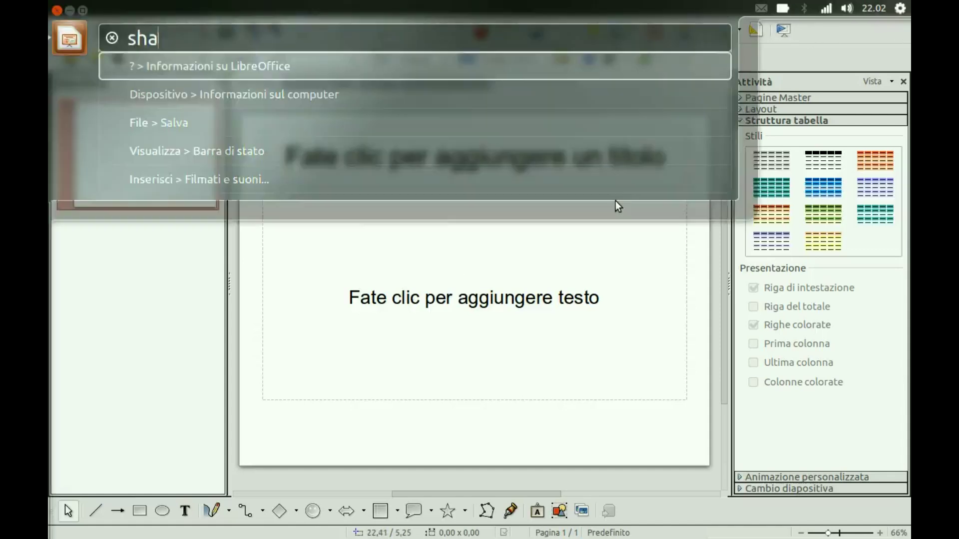
pyautogui.write('p')
pyautogui.press('BackSpace')
pyautogui.press('BackSpace')
pyautogui.press('BackSpace')
pyautogui.press('BackSpace')
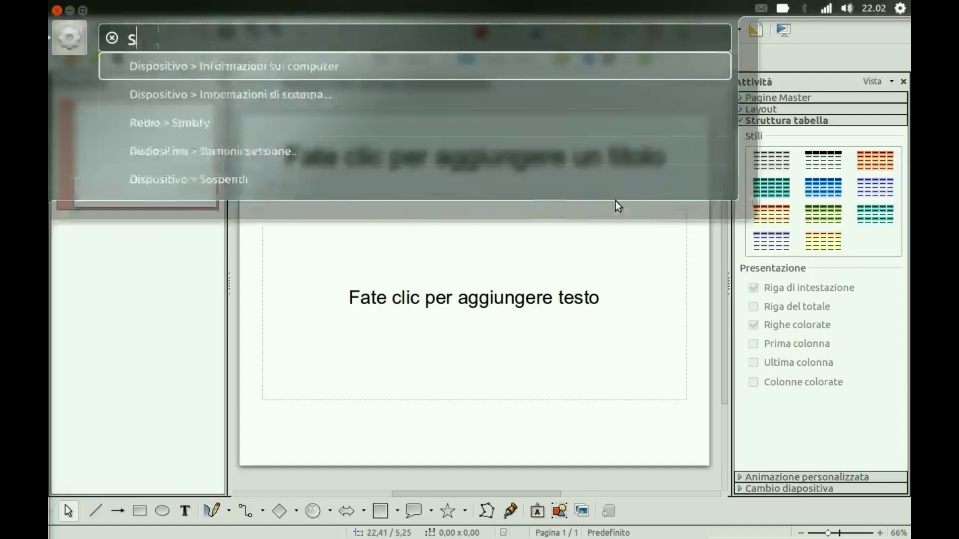
# Search the Ubuntu HUD for "forma", look through the matches and close the HUD
pyautogui.write('fi')
pyautogui.press('BackSpace')
pyautogui.press('BackSpace')
pyautogui.write('forma')
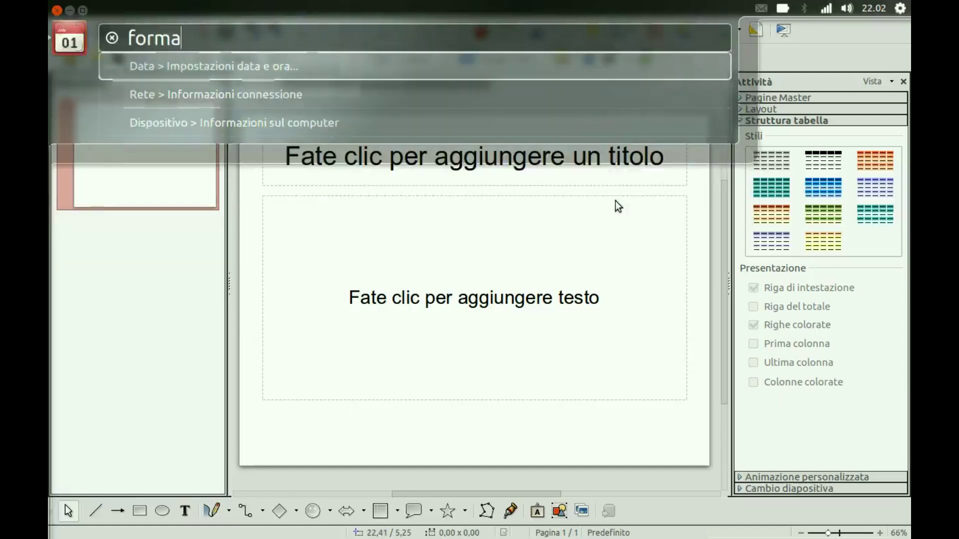
pyautogui.press('Down')
pyautogui.press('Down')
pyautogui.press('Escape')
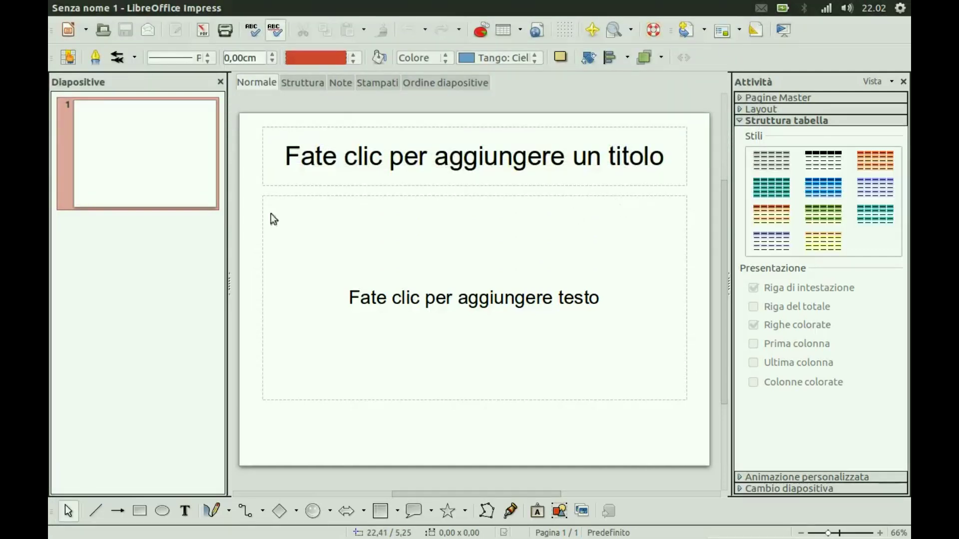
# Review the Impress commands for inserting content and handling files, and exit LibreOffice
pyautogui.click(150, 8)
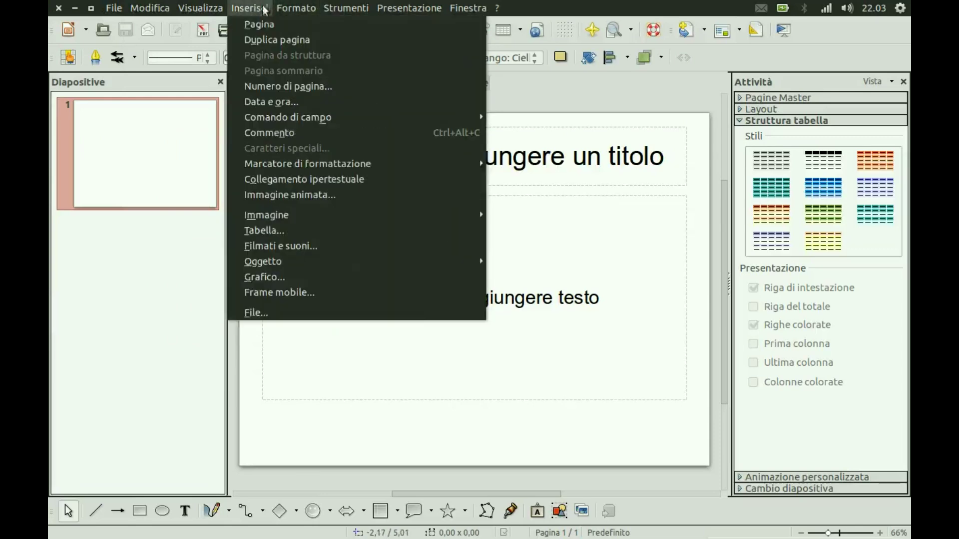
pyautogui.moveTo(114, 7)
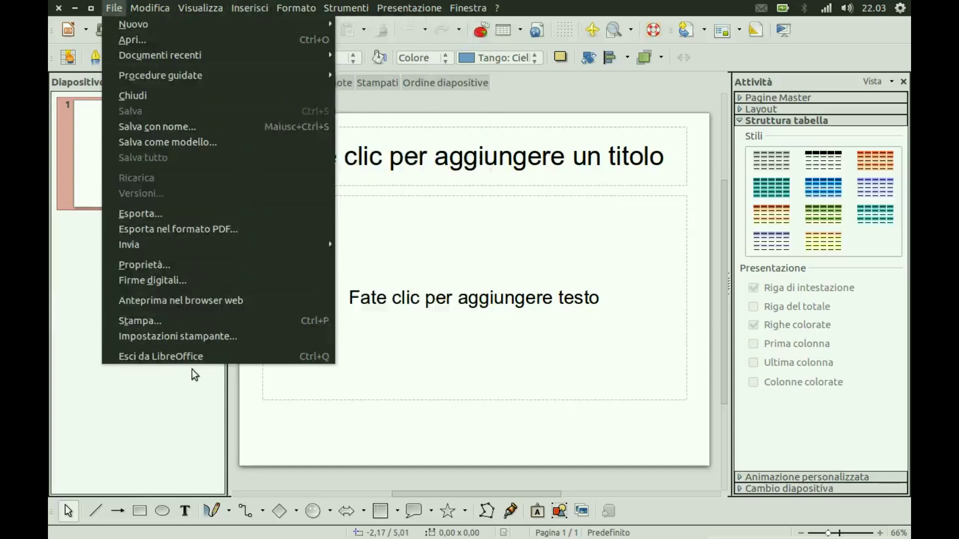
pyautogui.click(175, 359)
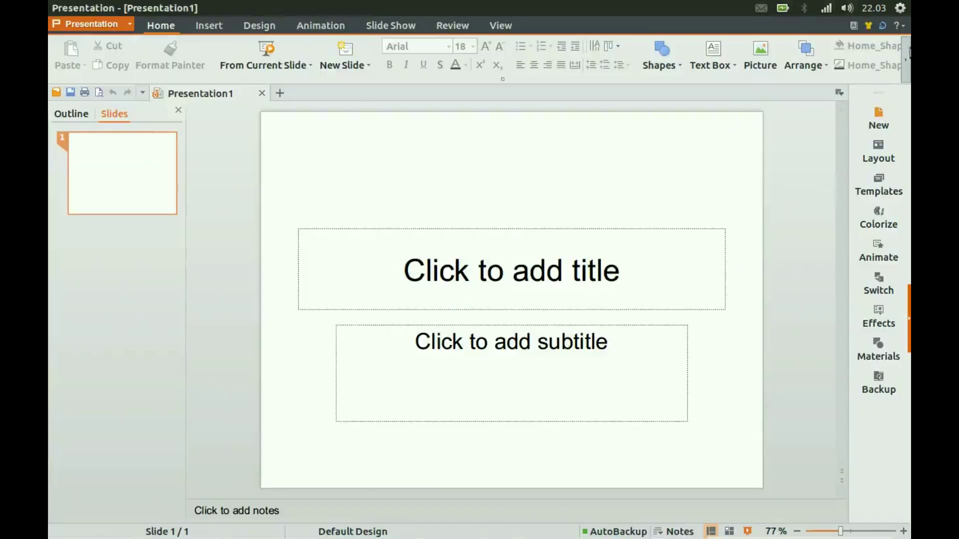
# Look through Kingsoft Presentation's File, Slide Show and View commands
pyautogui.moveTo(199, 7)
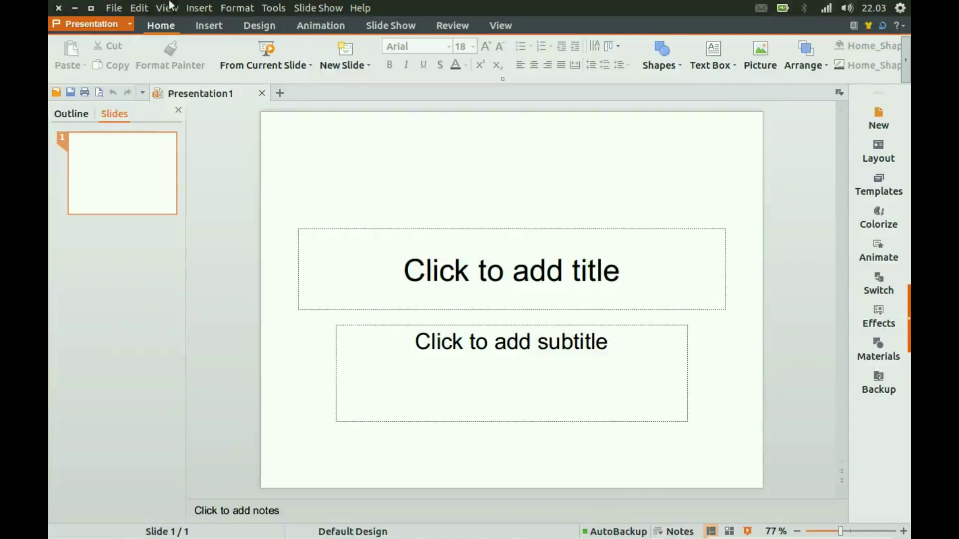
pyautogui.click(114, 7)
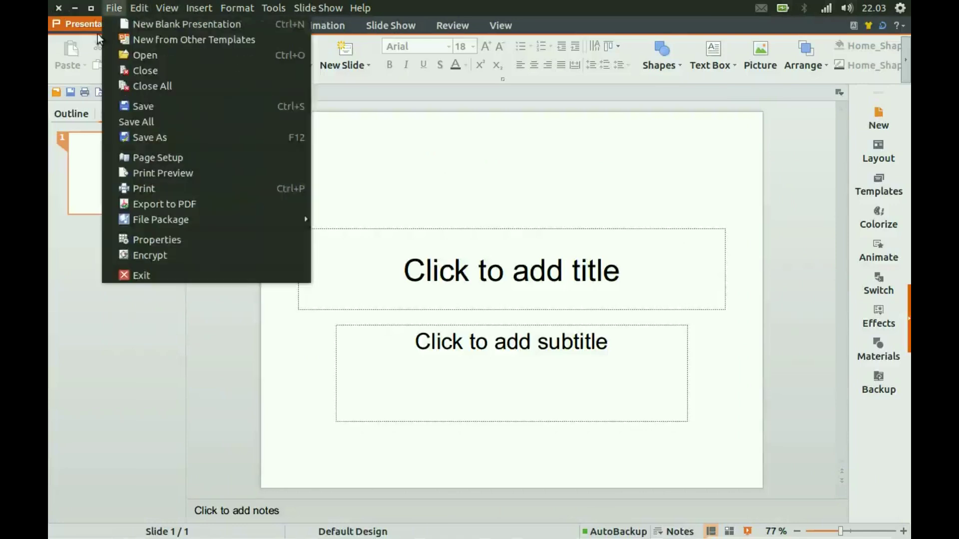
pyautogui.moveTo(133, 6)
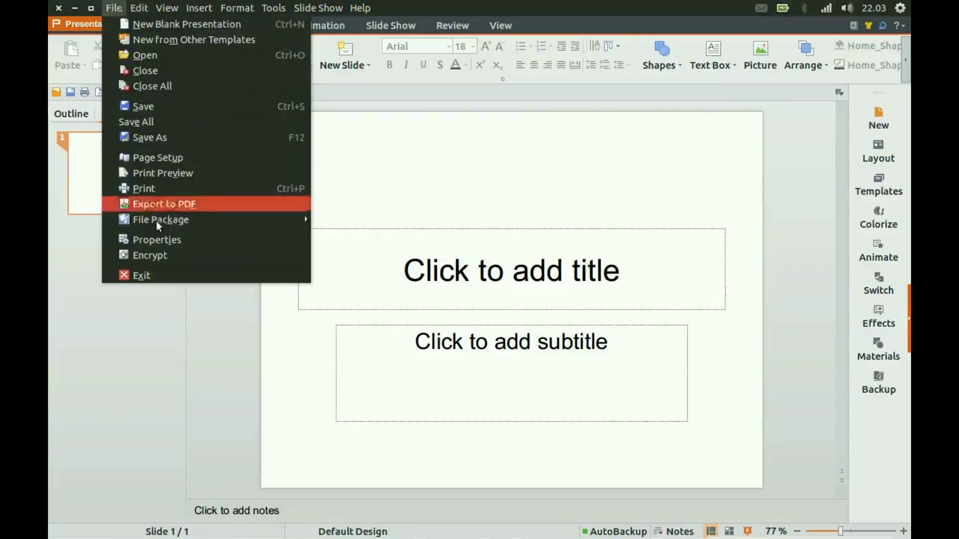
pyautogui.moveTo(349, 4)
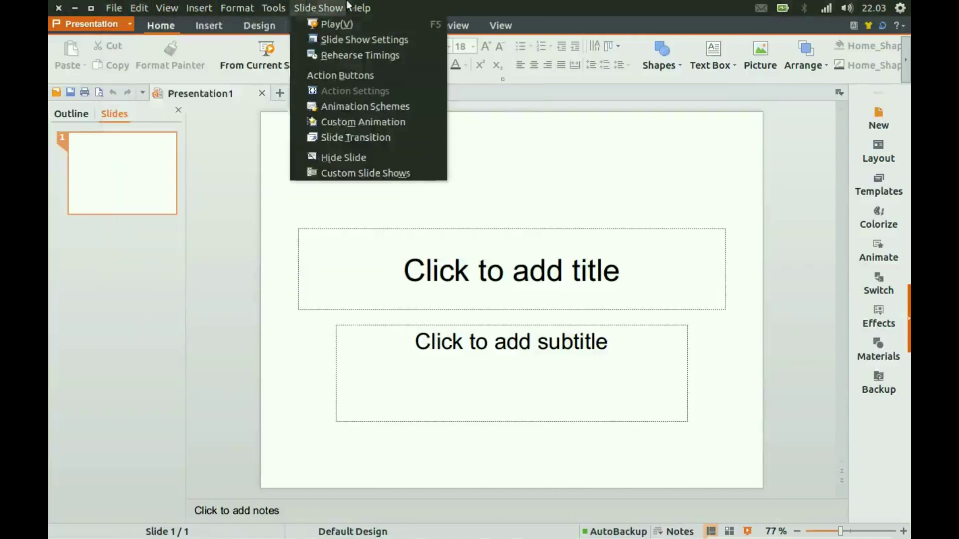
pyautogui.press('Left')
pyautogui.press('Left')
pyautogui.press('Left')
pyautogui.press('Left')
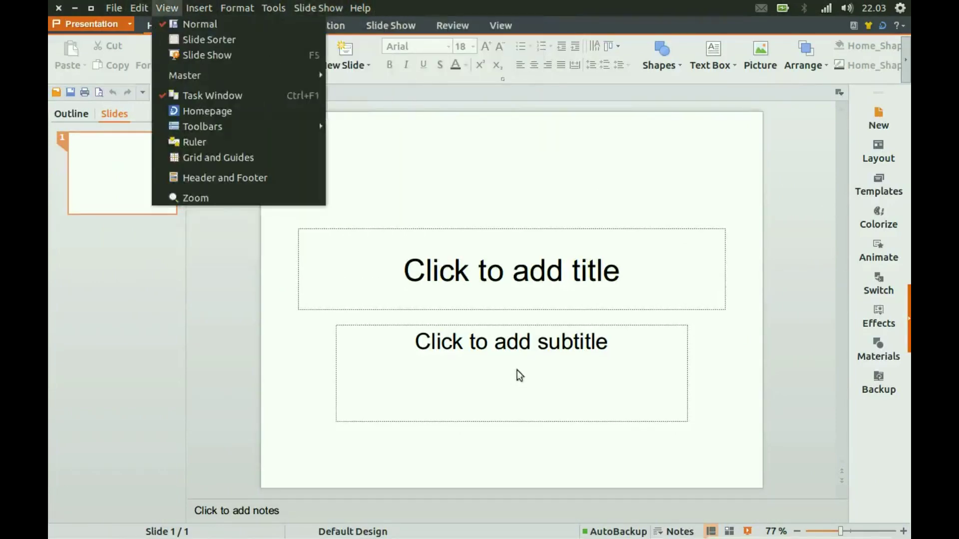